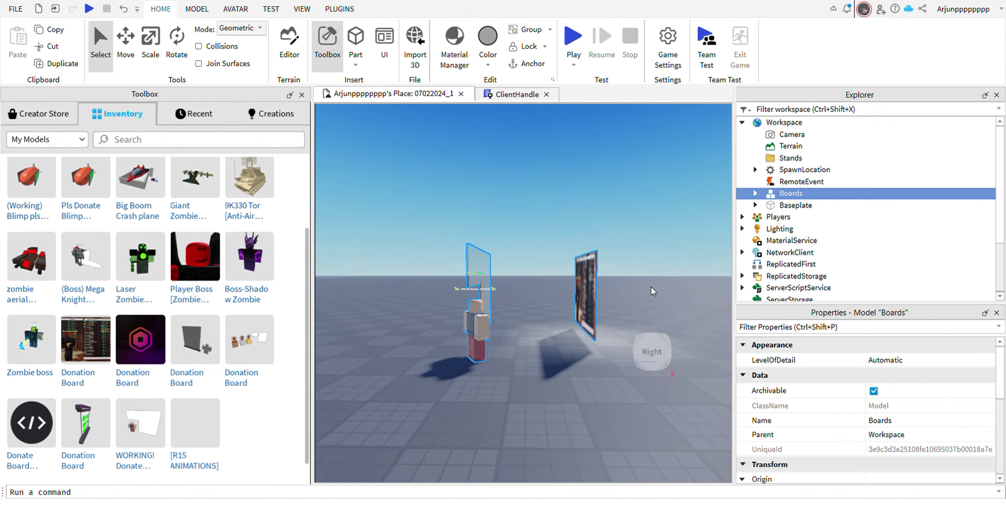
Examine the donation board model from several sides, including its buttons panel, screen and avatar.
left_click(562, 238)
right_click_drag(562, 239, 562, 238)
key("a")
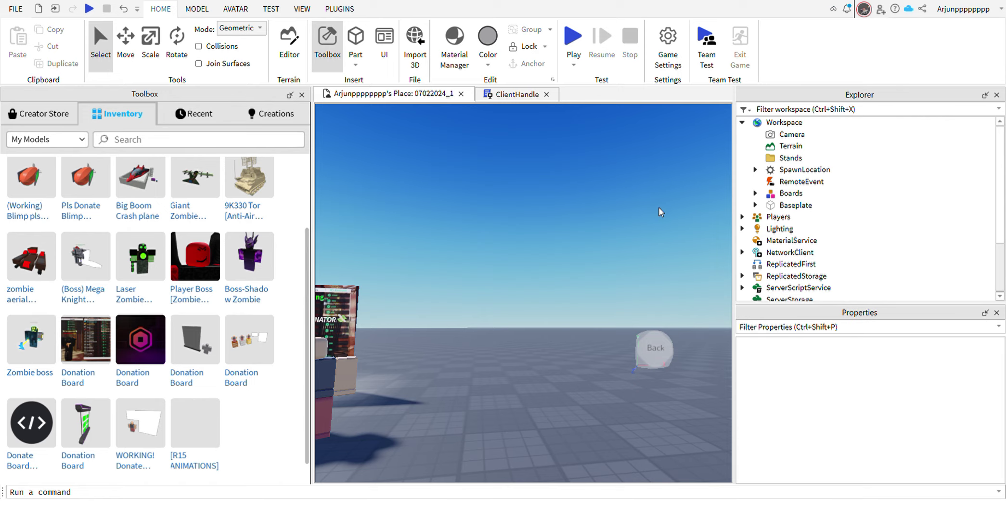
right_click_drag(572, 218, 571, 217)
key("a")
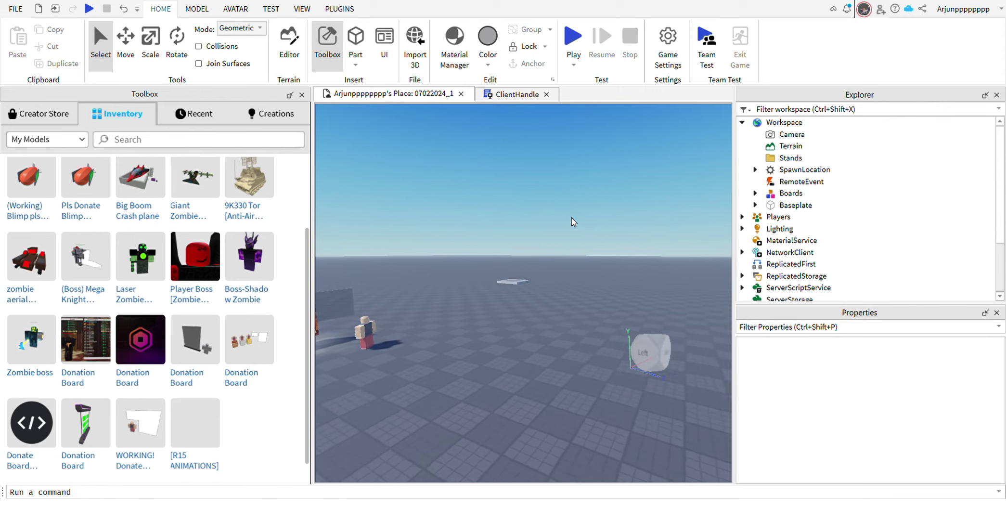
key("d")
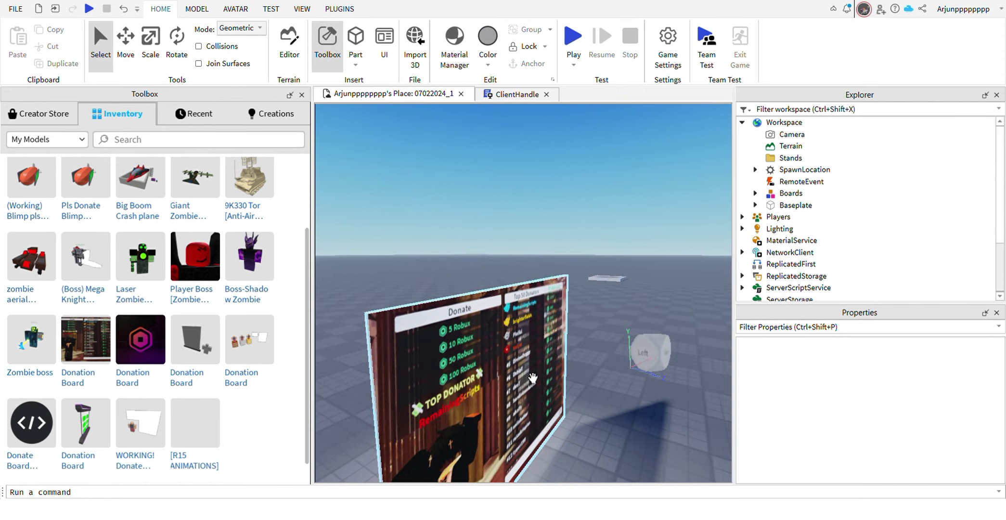
left_click(522, 359)
key("s")
left_click(532, 378)
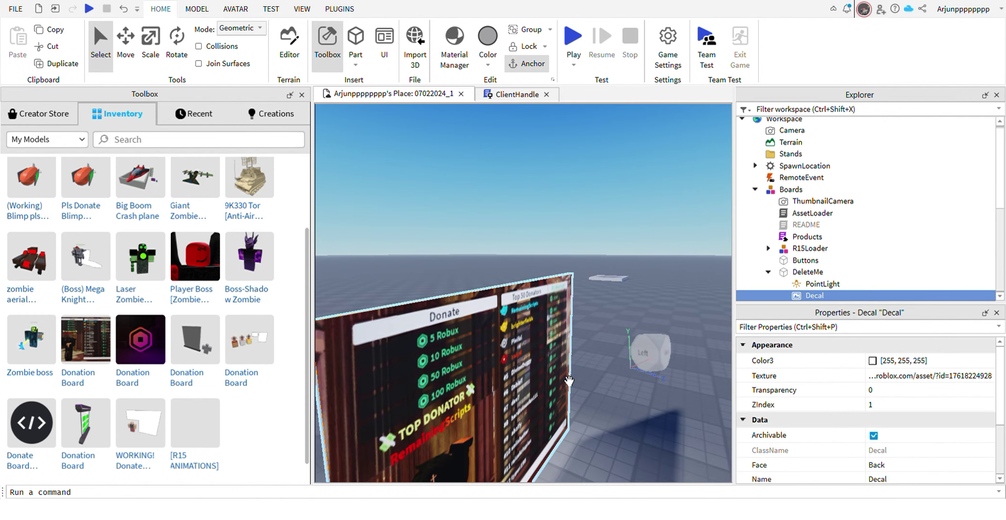
left_click(605, 399)
key("w")
key("d")
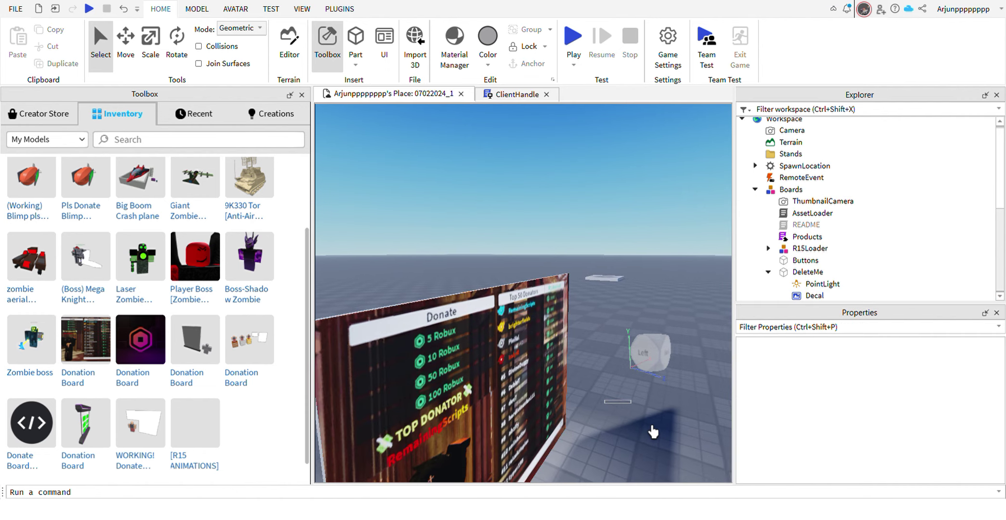
key("s")
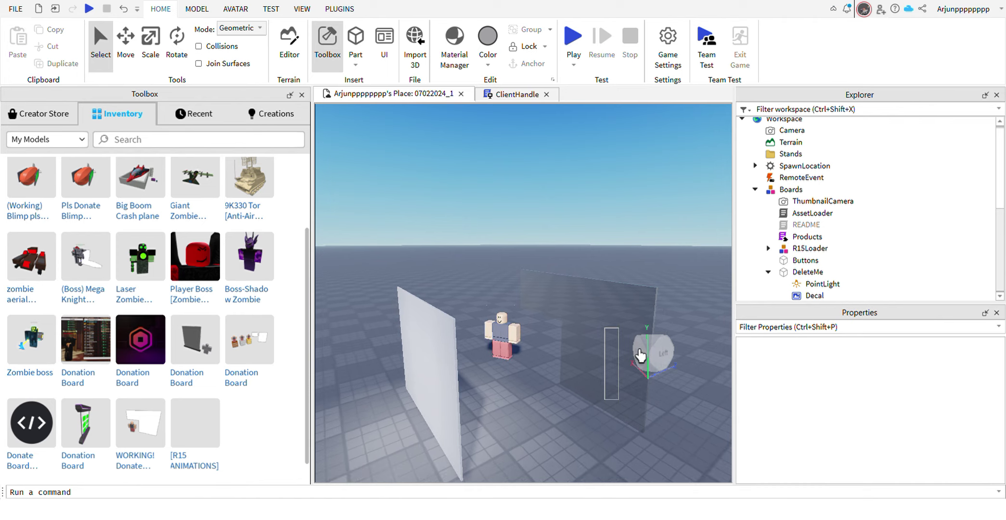
left_click_drag(641, 355, 623, 430)
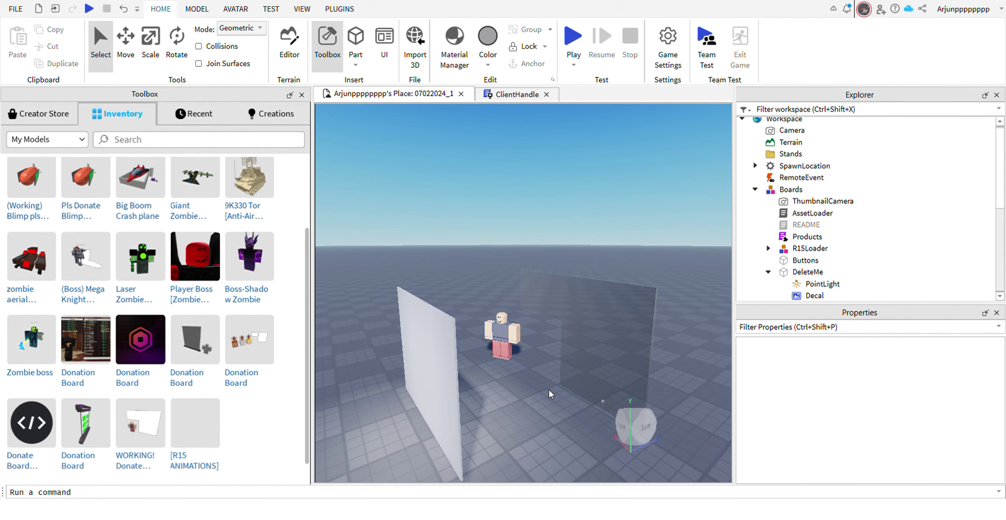
scroll(549, 389, "down", 3)
Open the README script inside the Boards model and read its setup instructions.
left_click(791, 189)
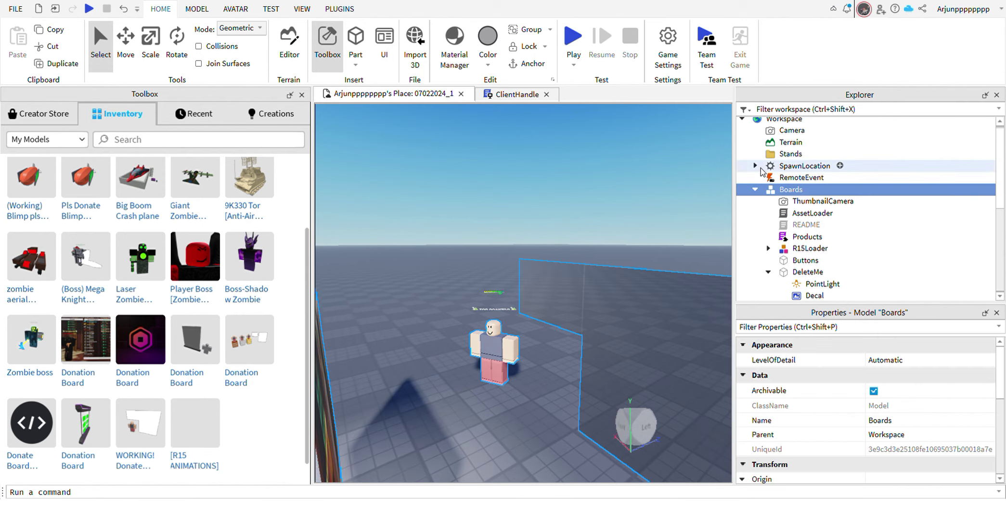
left_click(786, 237)
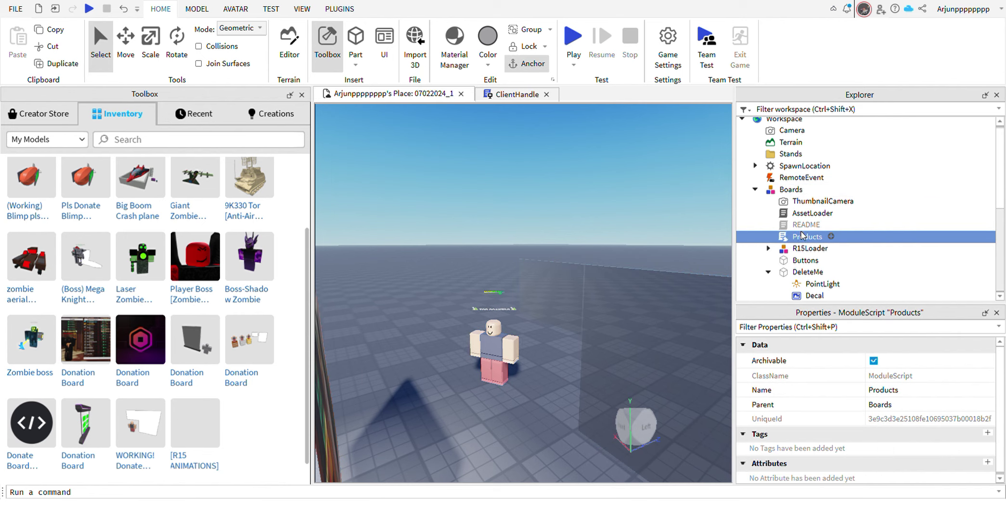
left_click(797, 224)
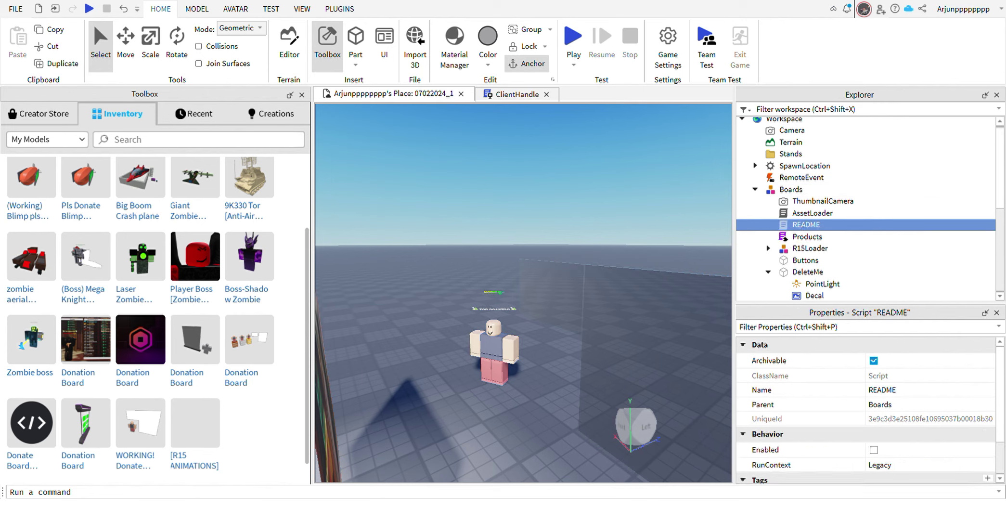
double_click(798, 225)
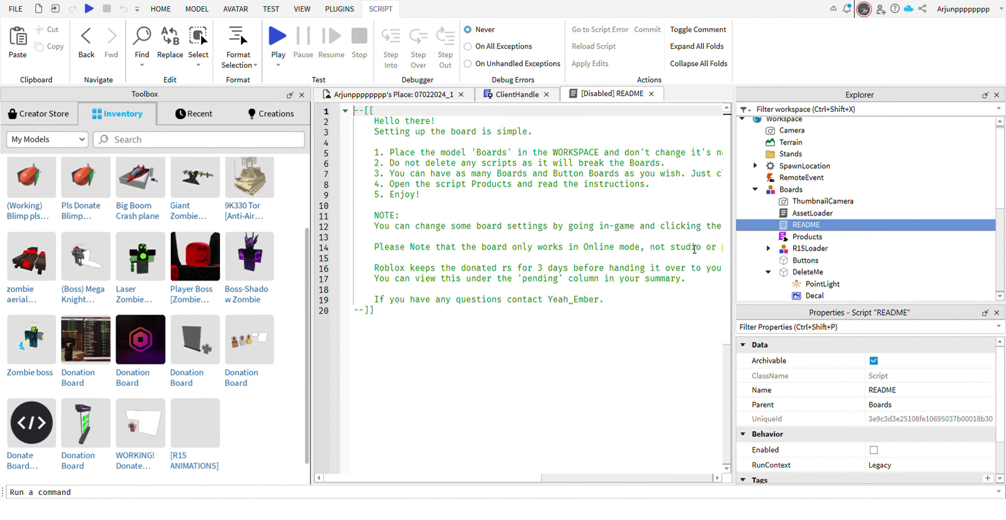
scroll(601, 338, "right", 4)
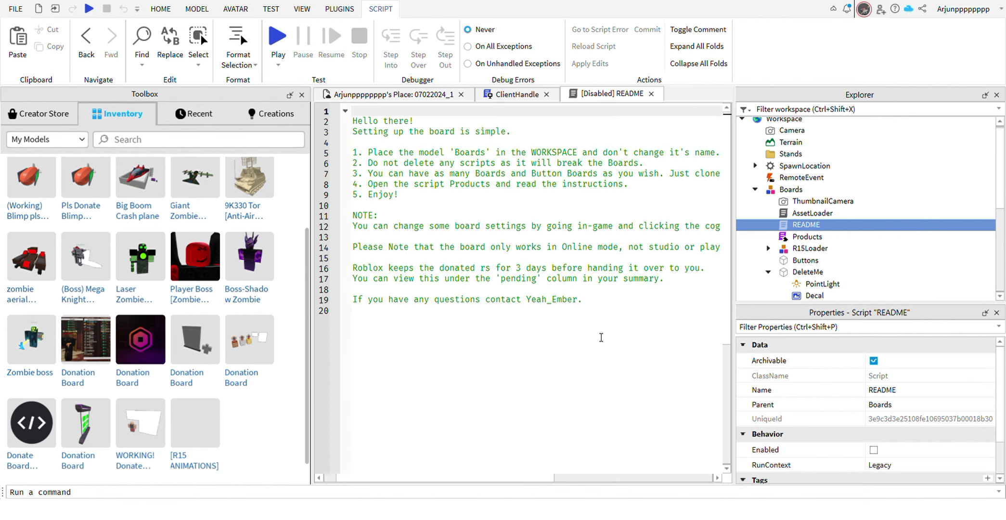
scroll(601, 337, "left", 4)
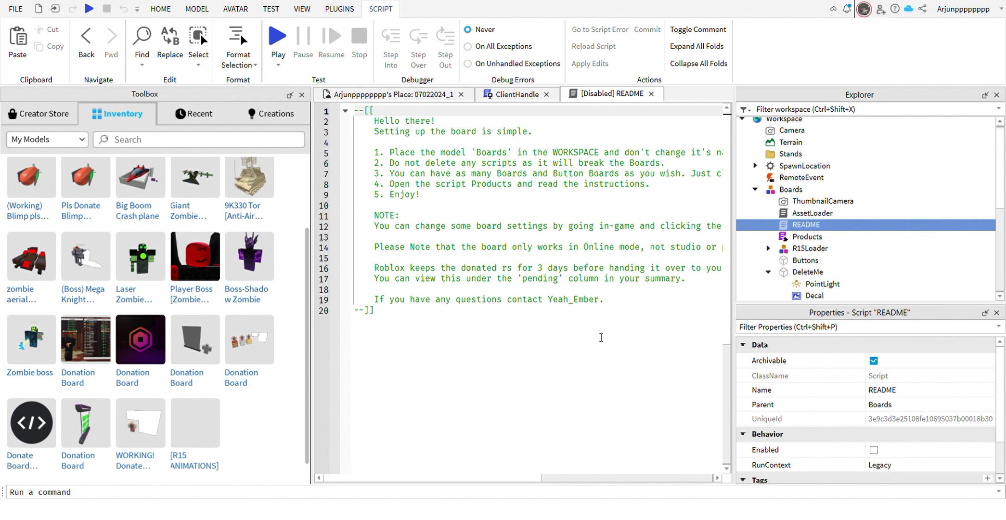
Open the Products module script to review its donation entries and return to the 3D scene.
left_click(805, 237)
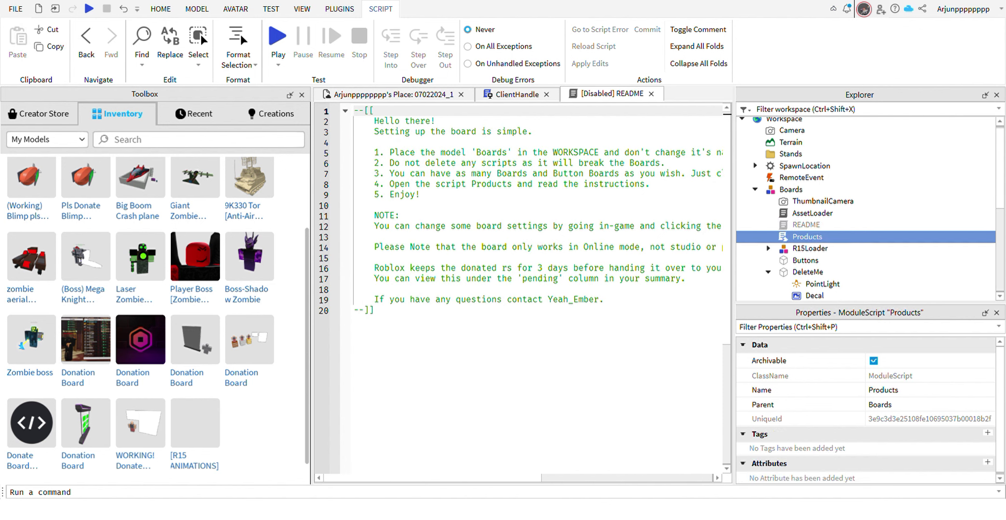
key("Return")
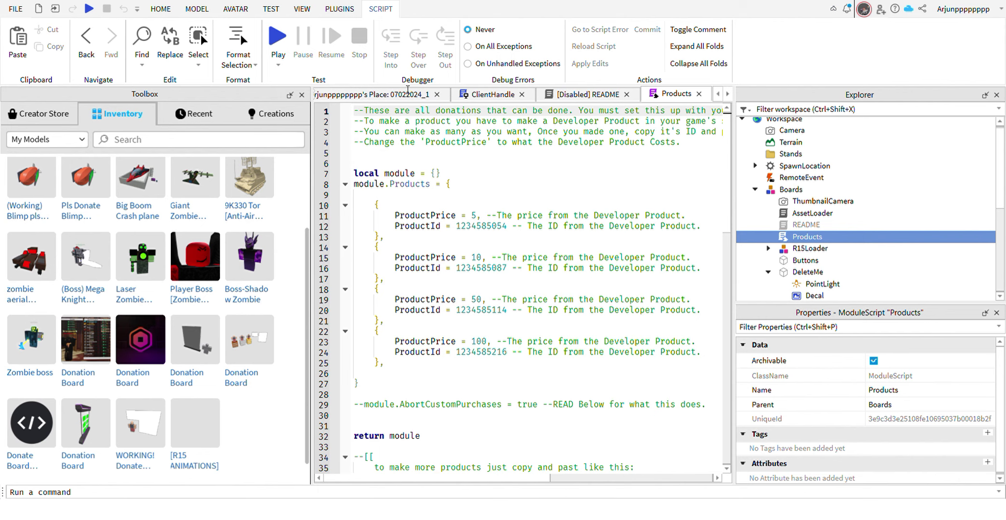
left_click(405, 94)
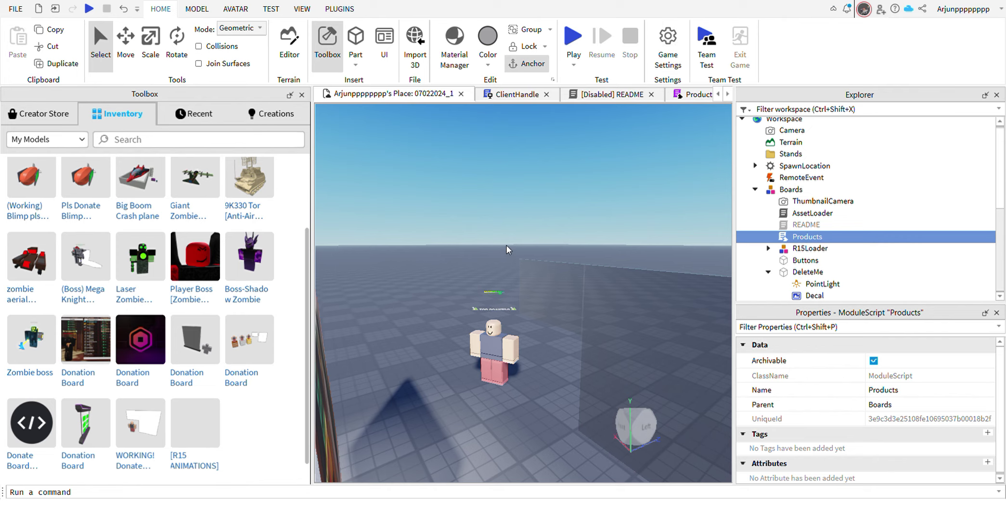
Delete the existing Boards model from the workspace.
left_click(644, 346)
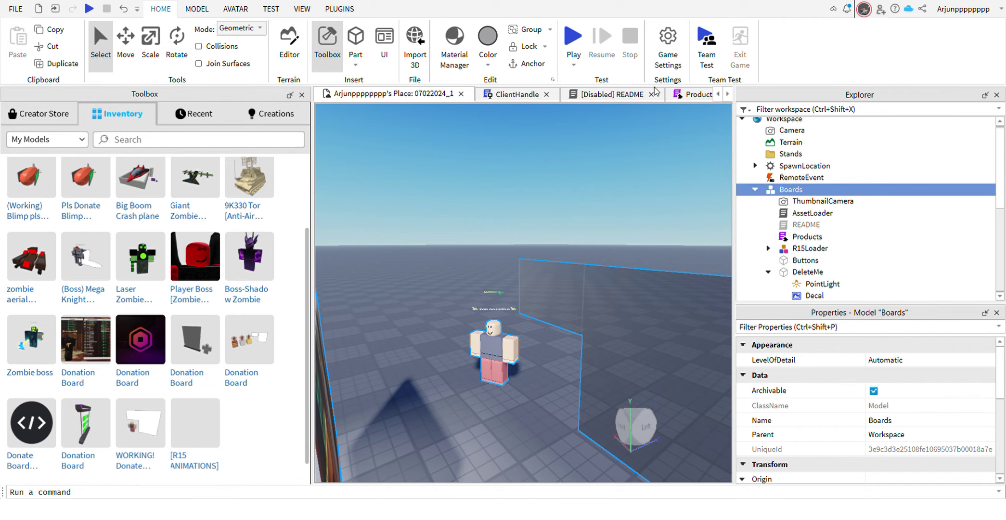
key("Delete")
scroll(589, 220, "down", 5)
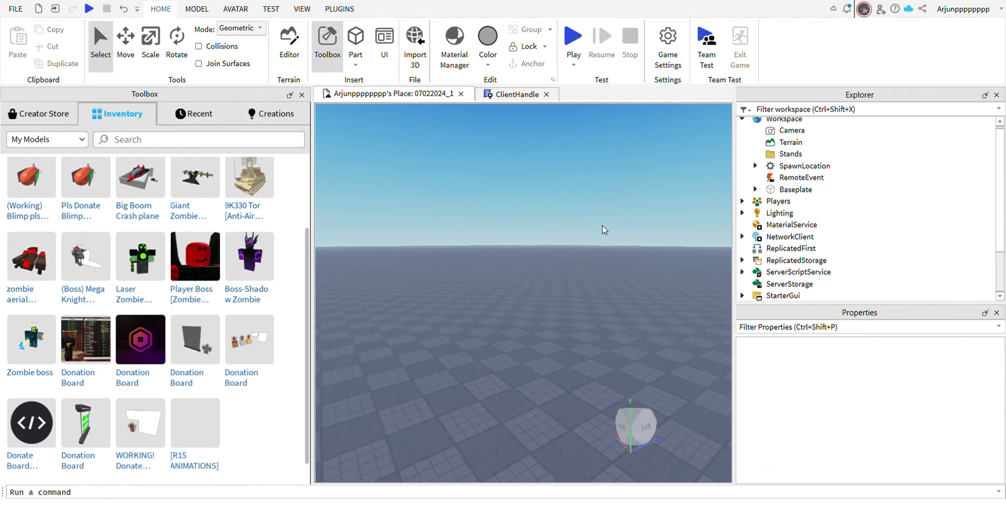
Insert the Donation Board model with scripts from the inventory near the spawn location.
key("w")
key("a")
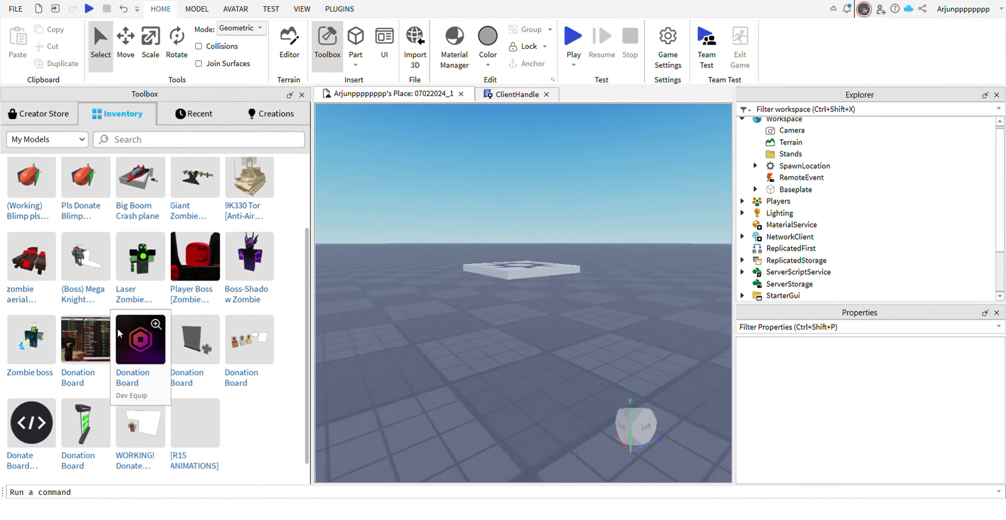
mouse_move(97, 337)
key("a")
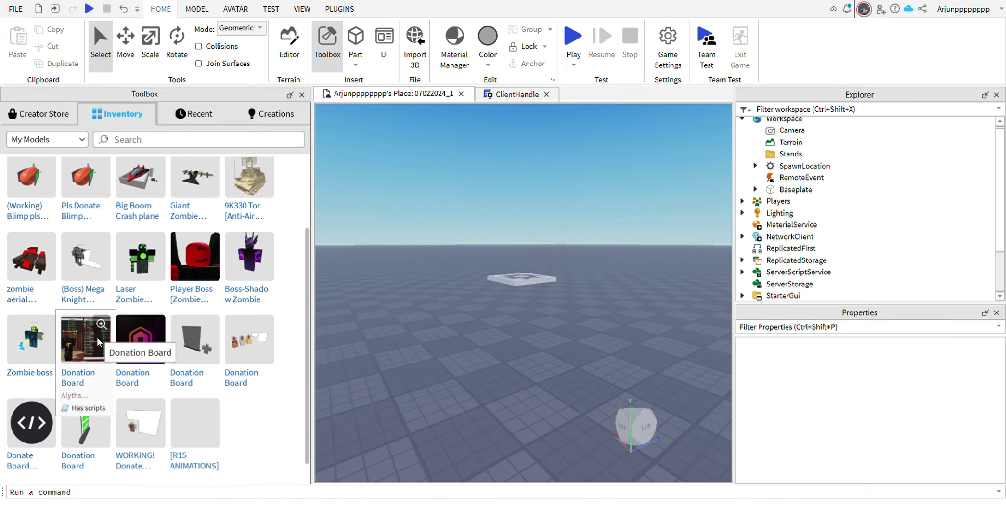
left_click(97, 337)
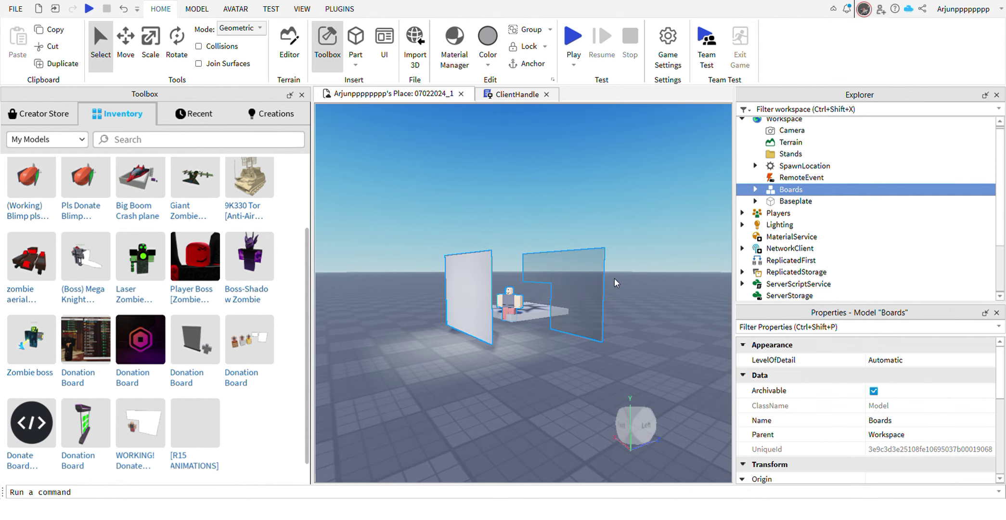
scroll(590, 318, "down", 5)
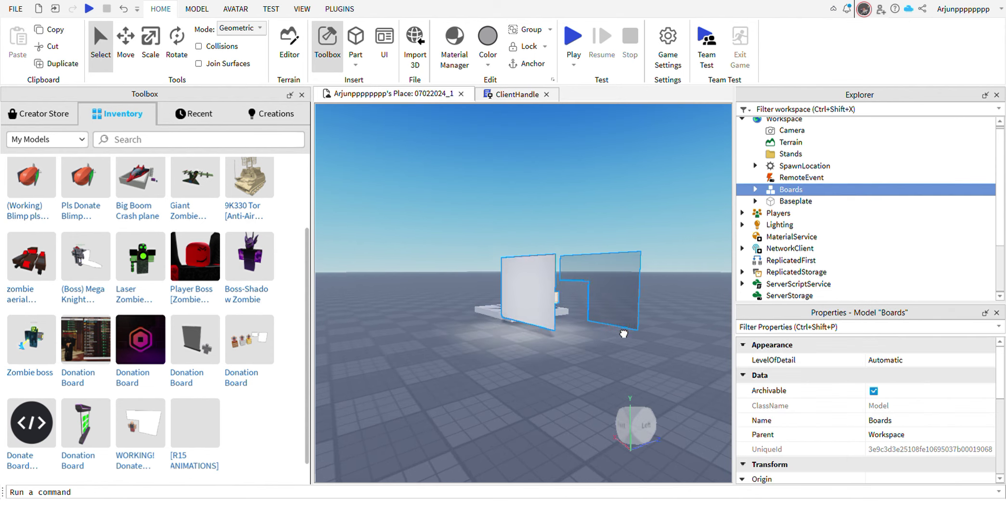
left_click(606, 230)
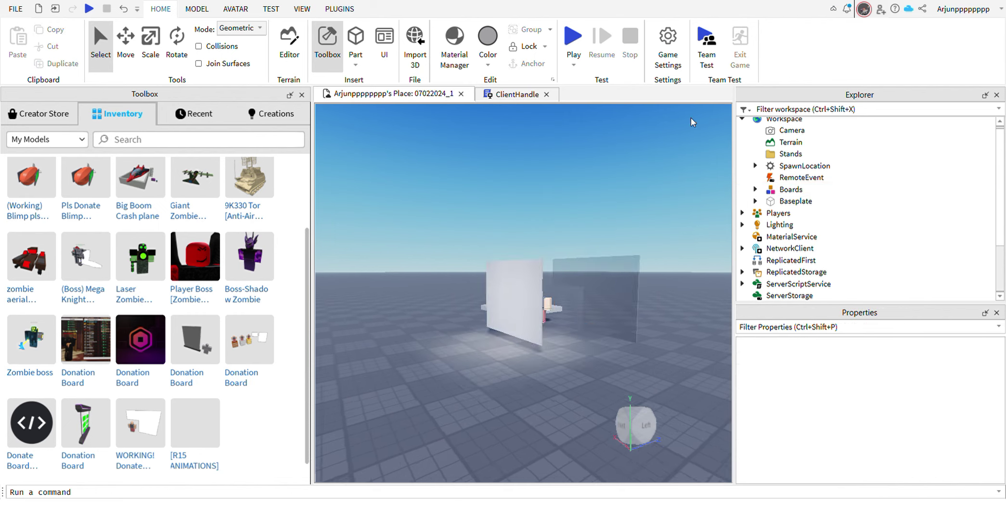
Select the inserted Boards model beside the spawn location and expand its contents in the Explorer.
scroll(643, 177, "up", 10)
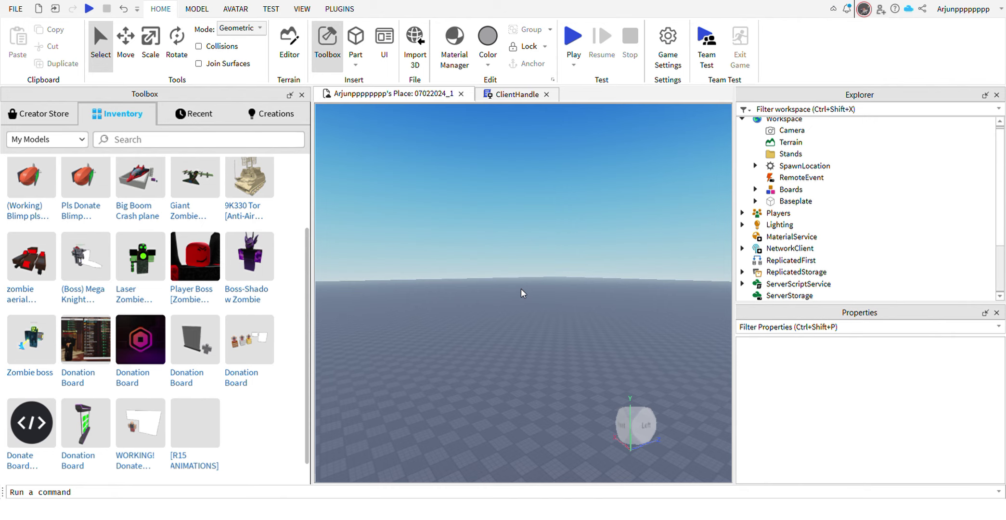
left_click_drag(521, 289, 475, 324)
right_click_drag(475, 324, 475, 324)
scroll(506, 243, "up", 5)
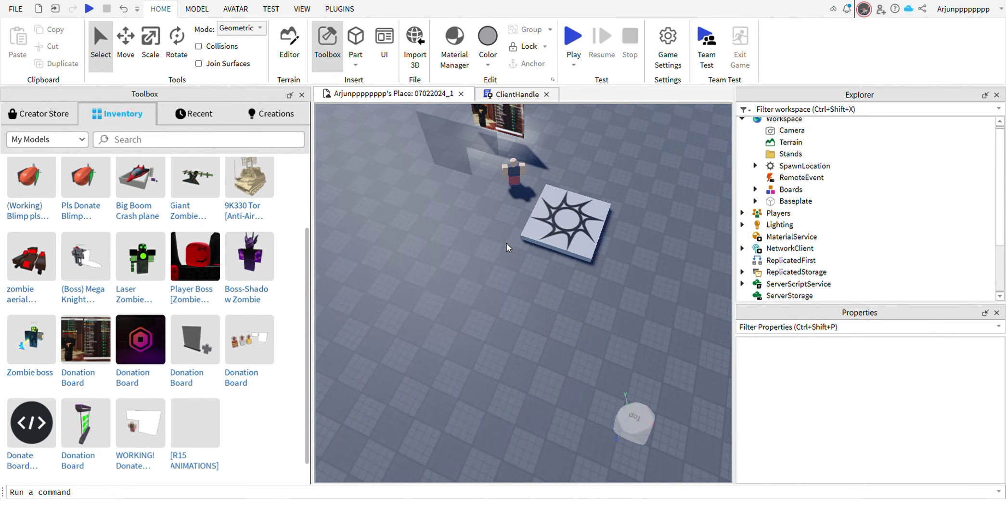
right_click_drag(494, 230, 489, 228)
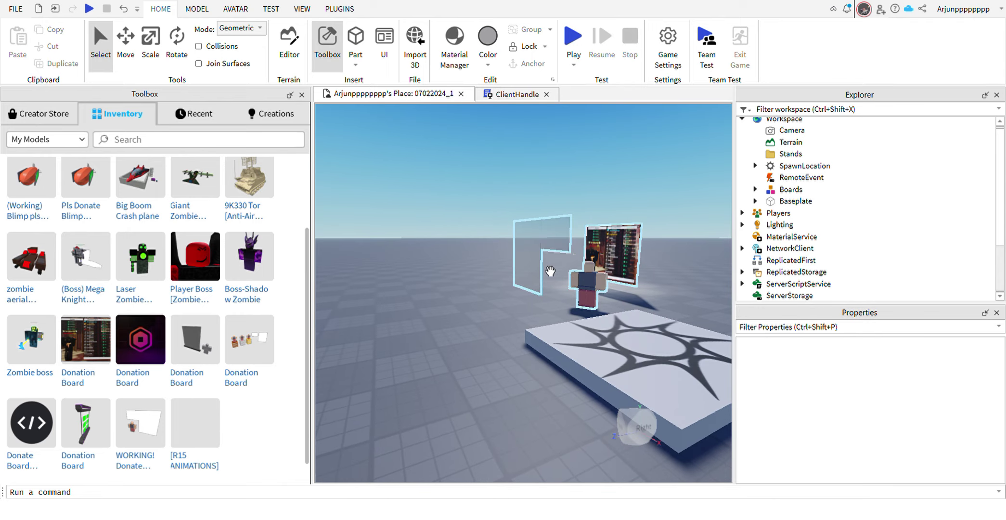
left_click(552, 270)
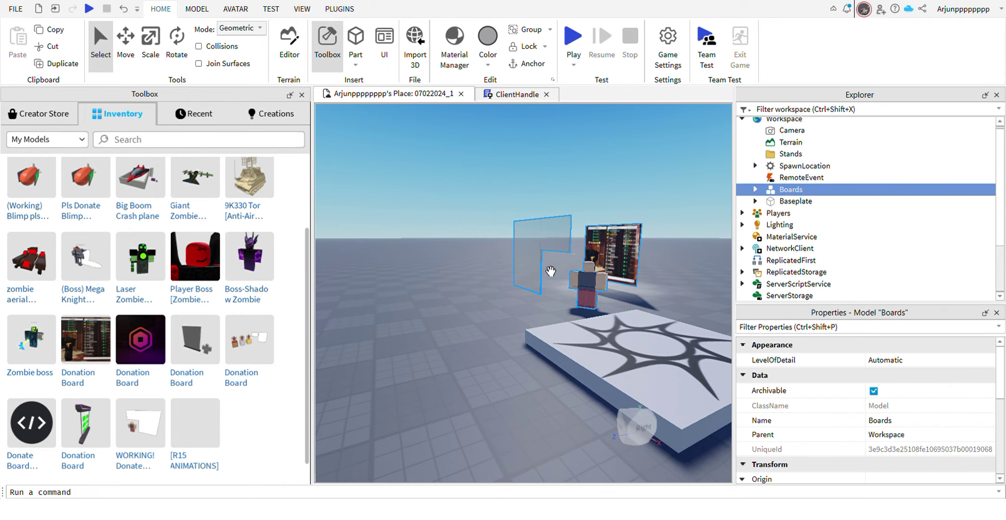
left_click(755, 189)
Open the README script of the inserted Boards model and read its notes in full.
left_click(772, 225)
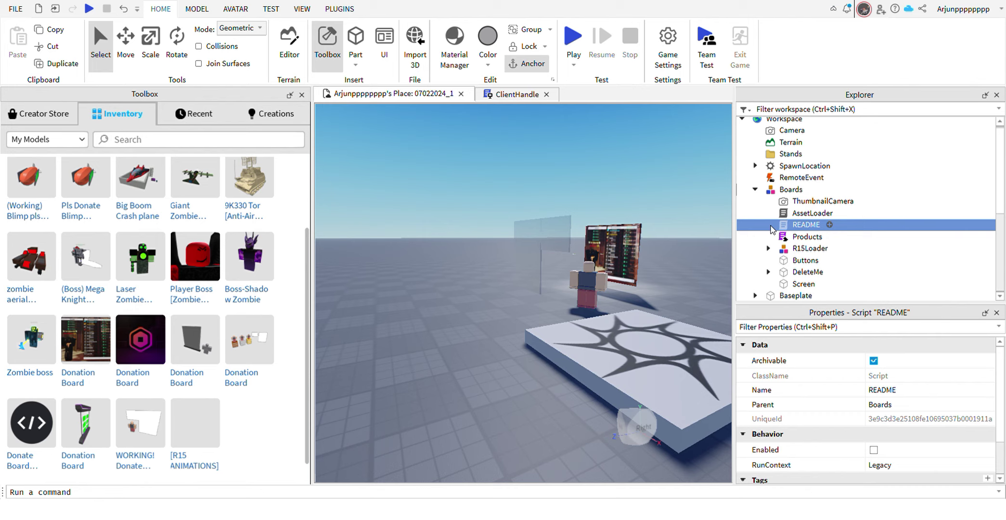
left_click(797, 226)
left_click(686, 208)
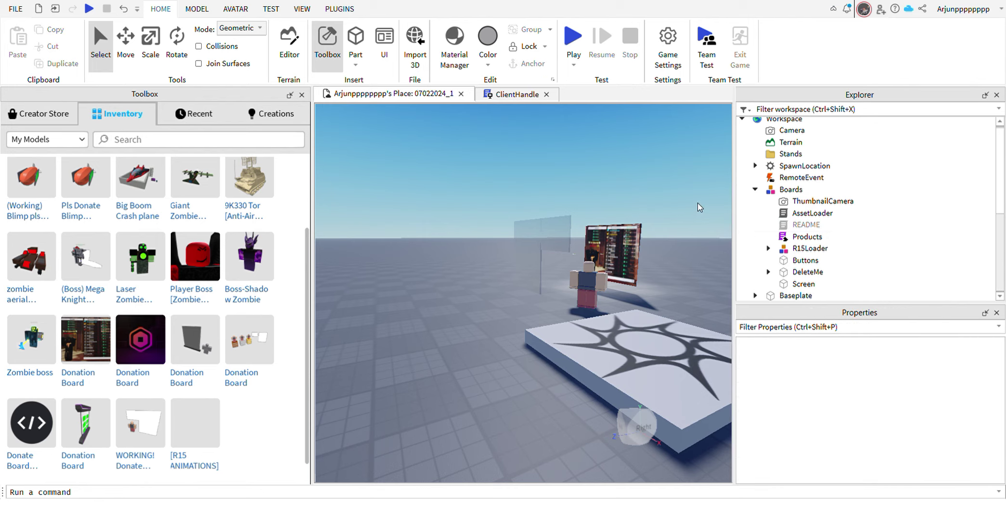
left_click(784, 227)
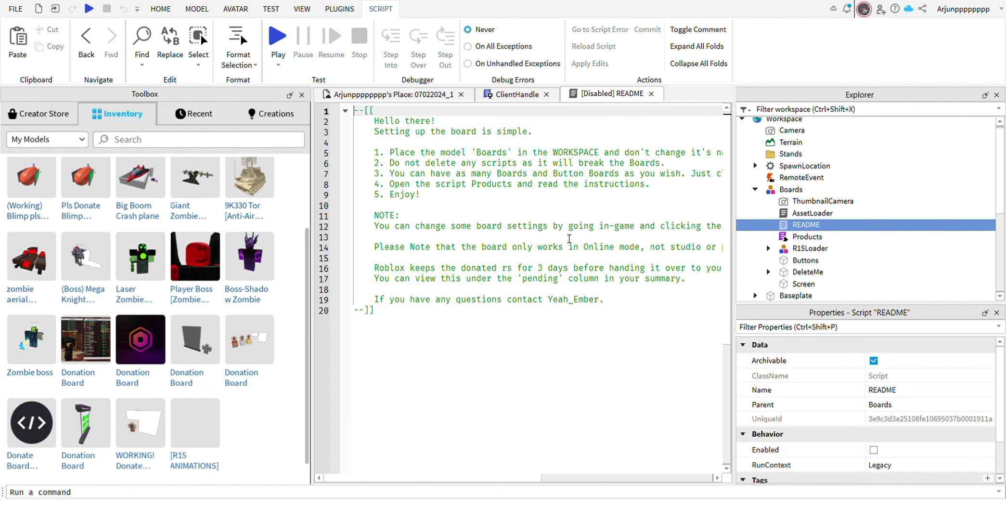
scroll(592, 207, "down", 1)
scroll(592, 207, "right", 3)
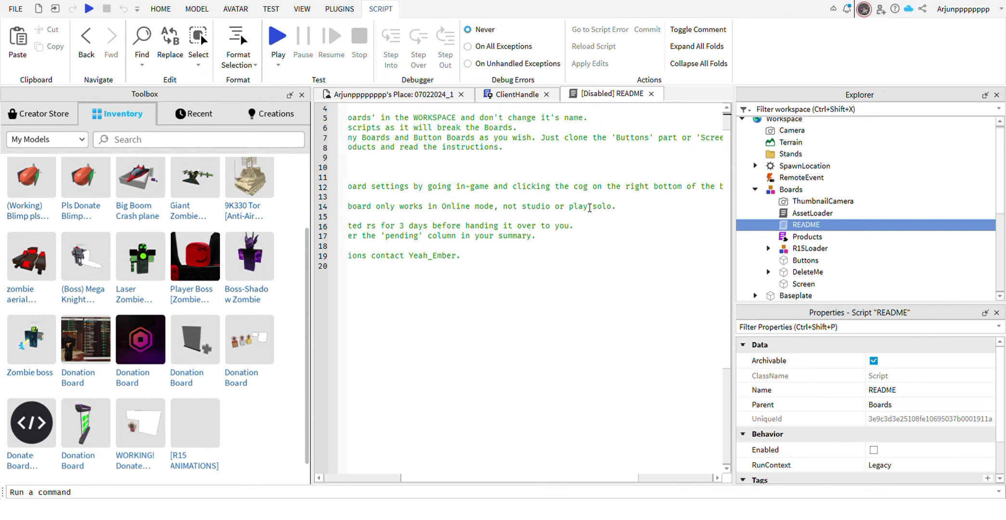
scroll(589, 208, "left", 3)
Open the Products module script and read its instructions for product prices and IDs.
left_click(786, 236)
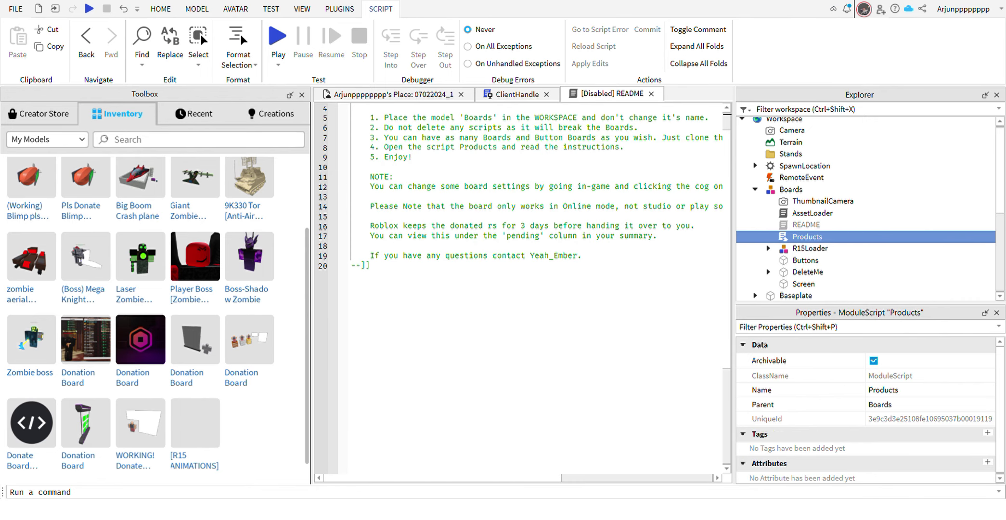
double_click(807, 237)
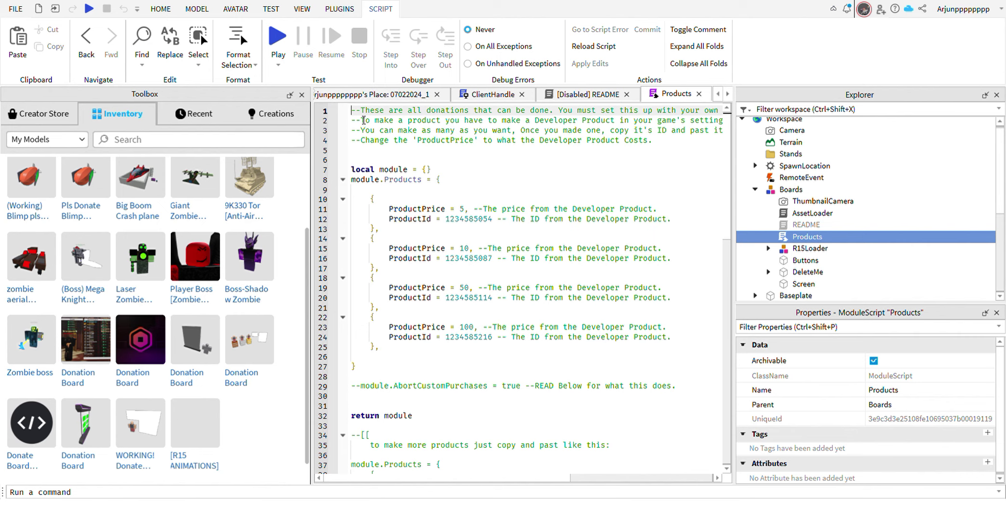
left_click(403, 97)
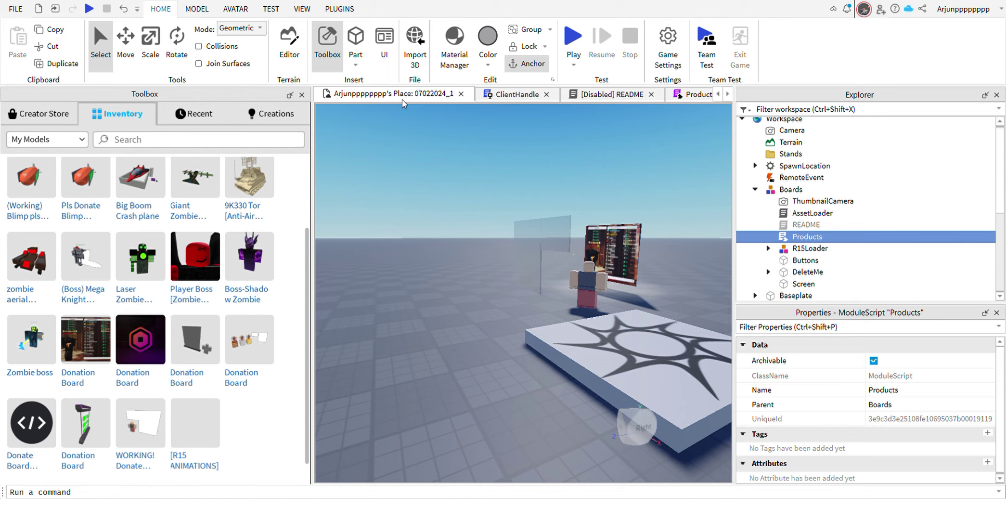
left_click(674, 53)
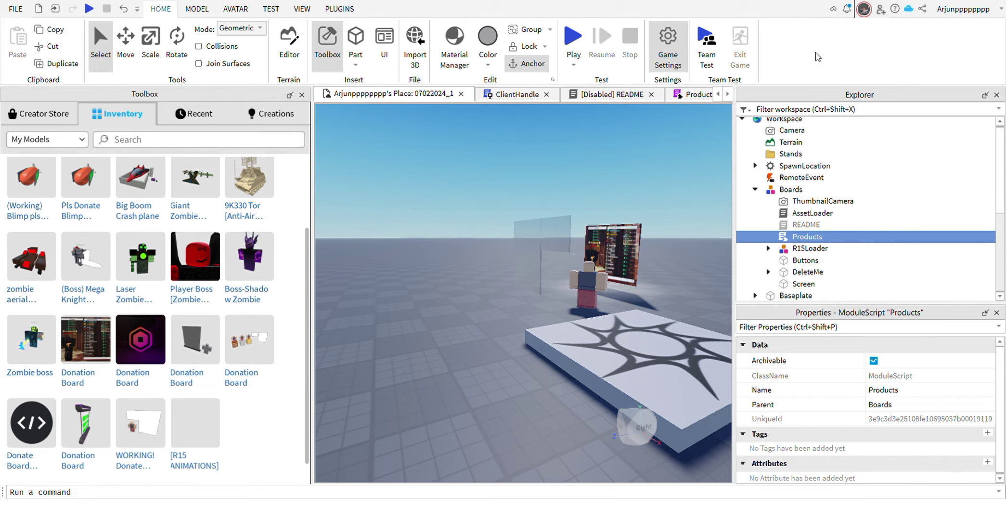
left_click(681, 99)
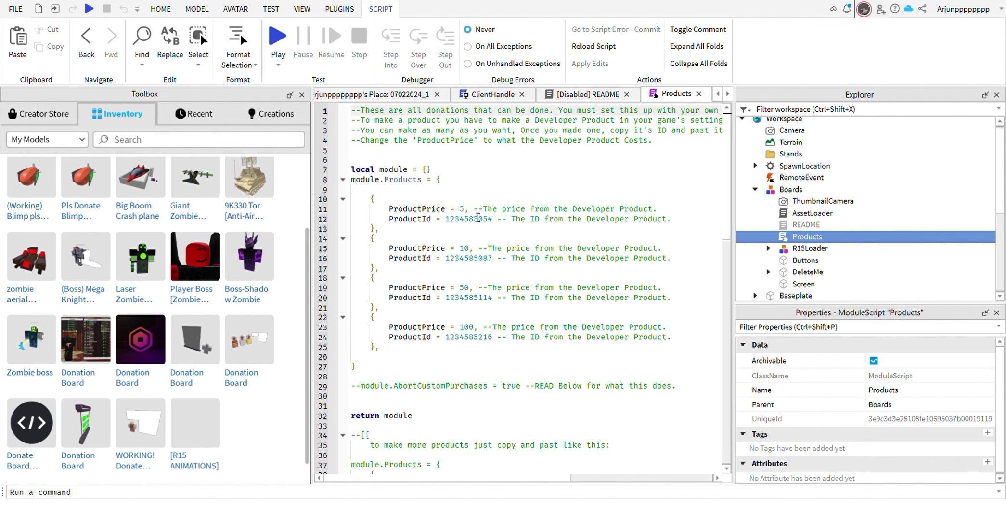
left_click(493, 219)
key("BackSpace")
key("BackSpace")
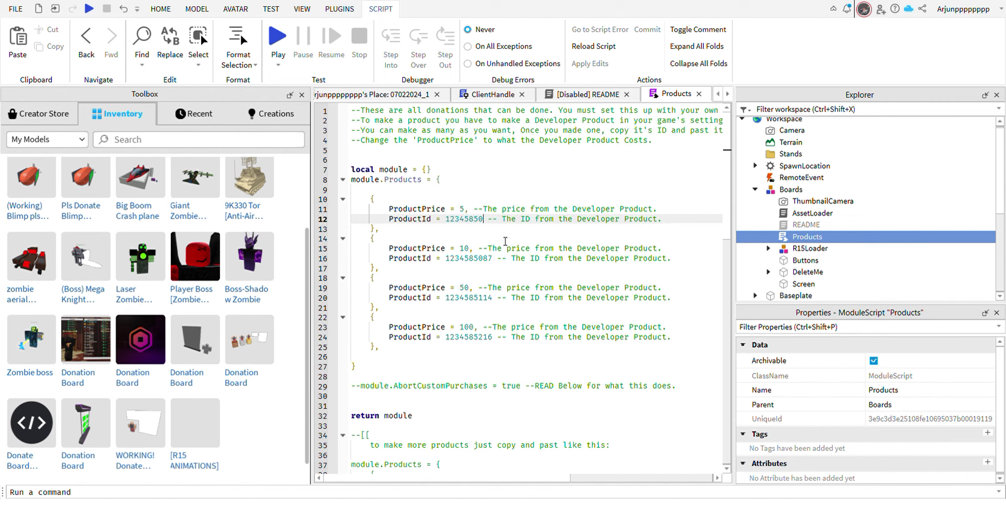
key("BackSpace")
key("BackSpace")
key("BackSpace")
key("BackSpace")
key("BackSpace")
key("BackSpace")
key("BackSpace")
key("BackSpace")
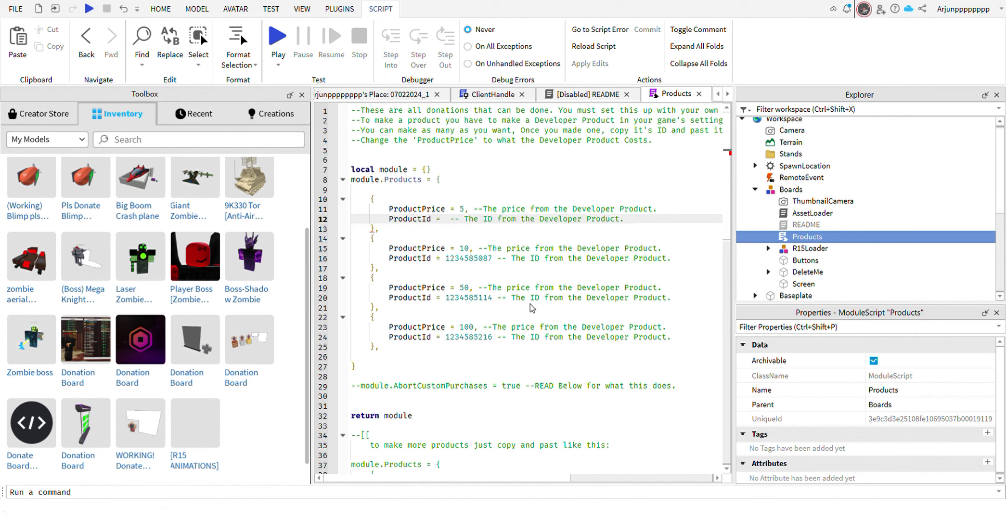
key("ctrl+v")
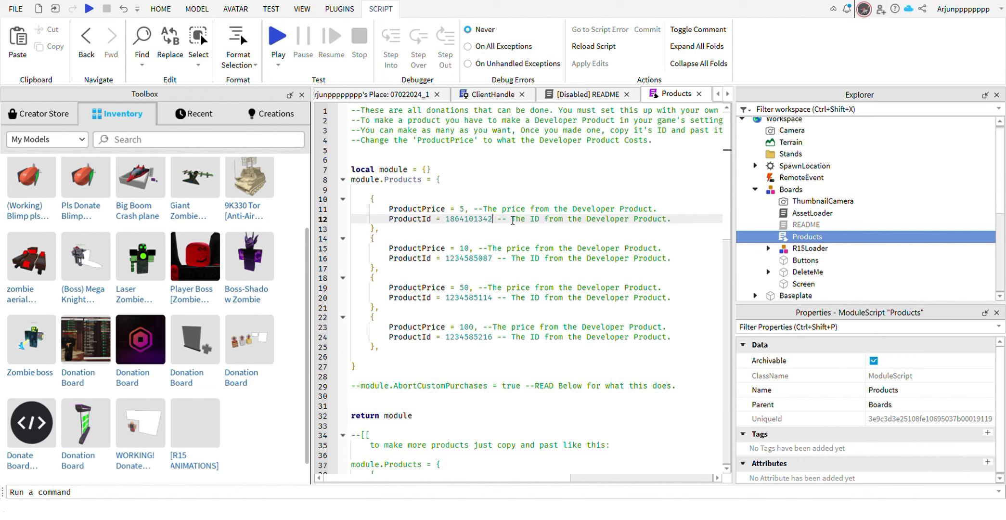
left_click(547, 191)
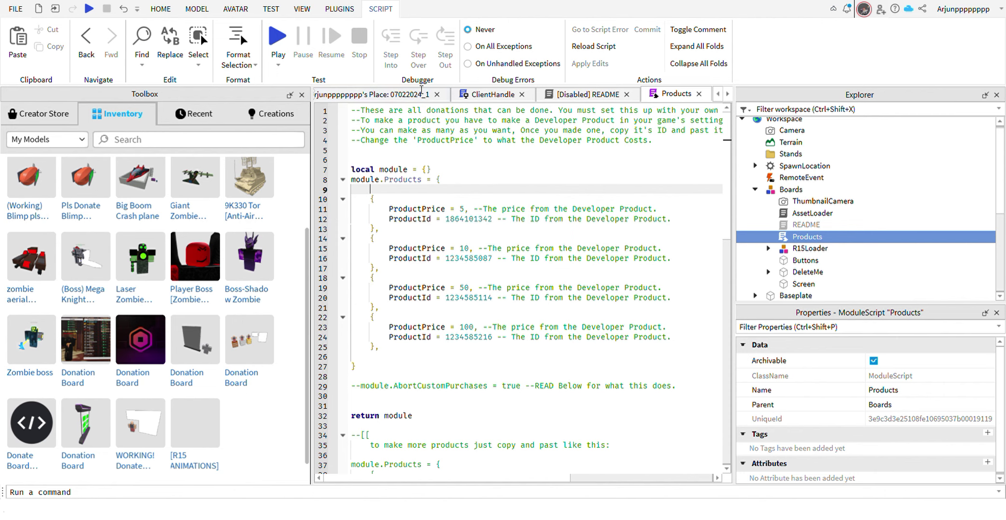
left_click(416, 96)
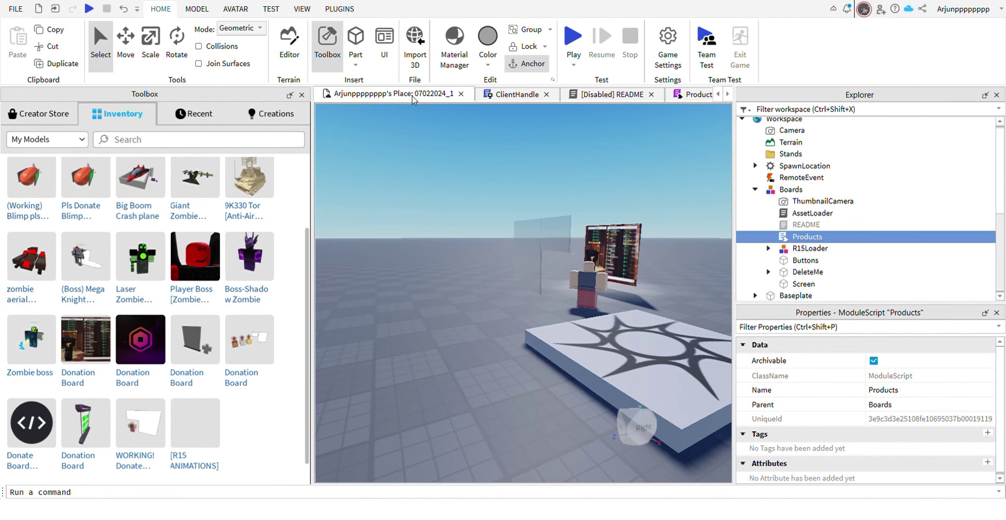
left_click(683, 72)
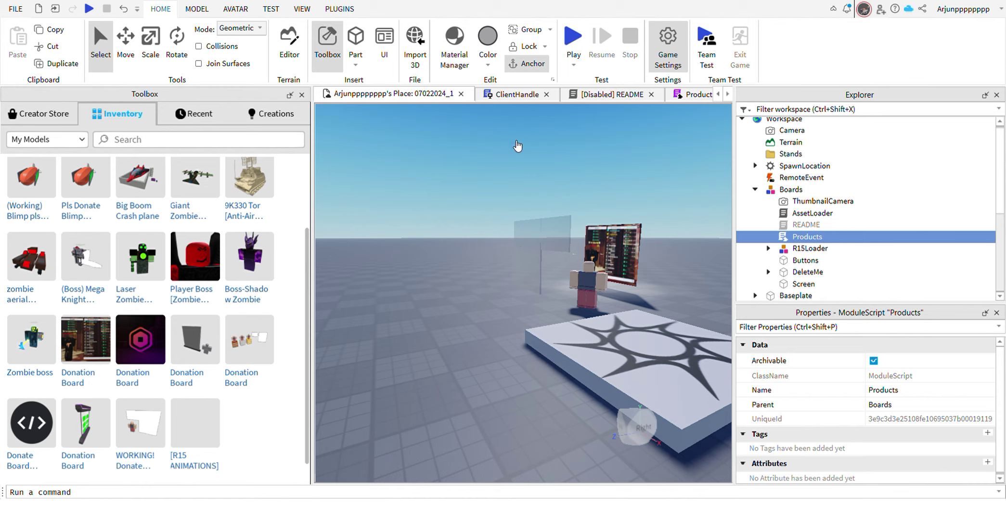
double_click(807, 237)
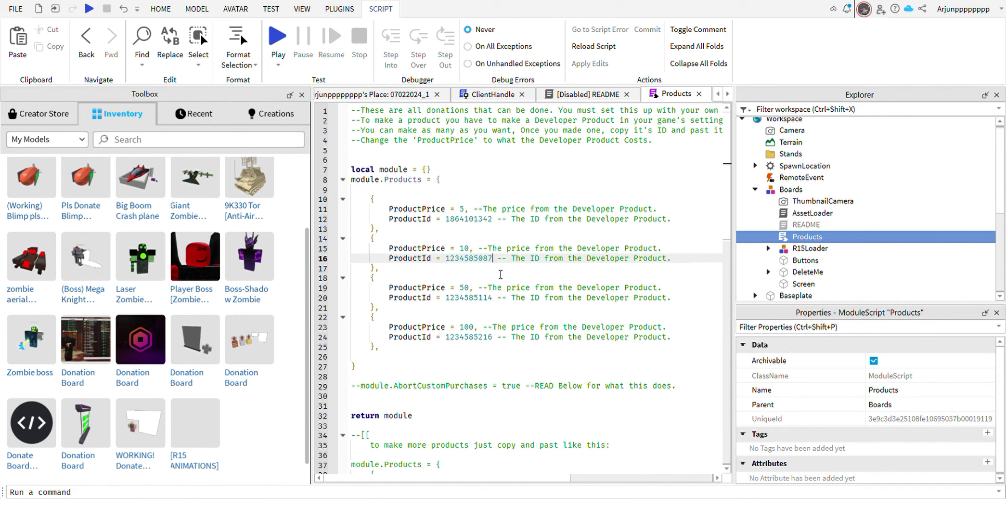
key("BackSpace")
key("BackSpace")
key("BackSpace")
key("BackSpace")
key("BackSpace")
key("BackSpace")
key("BackSpace")
key("BackSpace")
key("BackSpace")
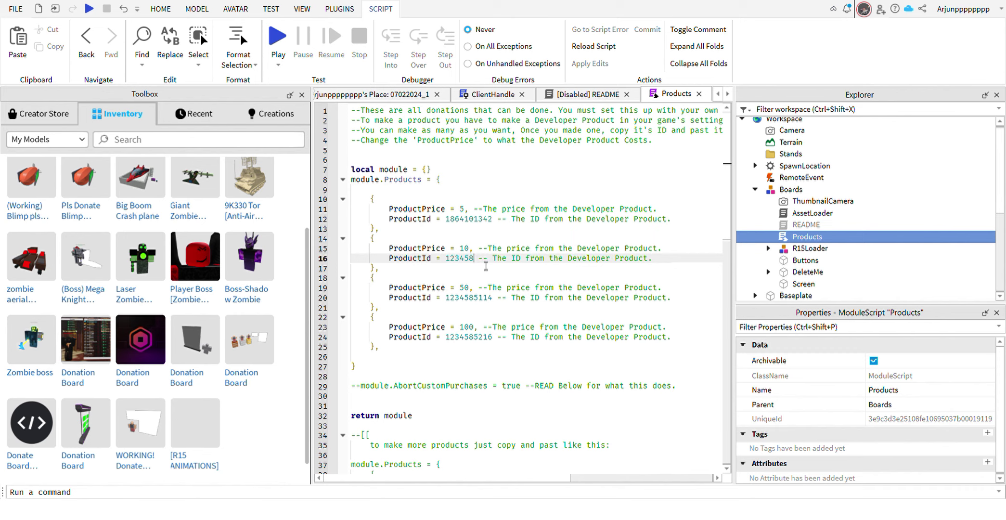
key("BackSpace")
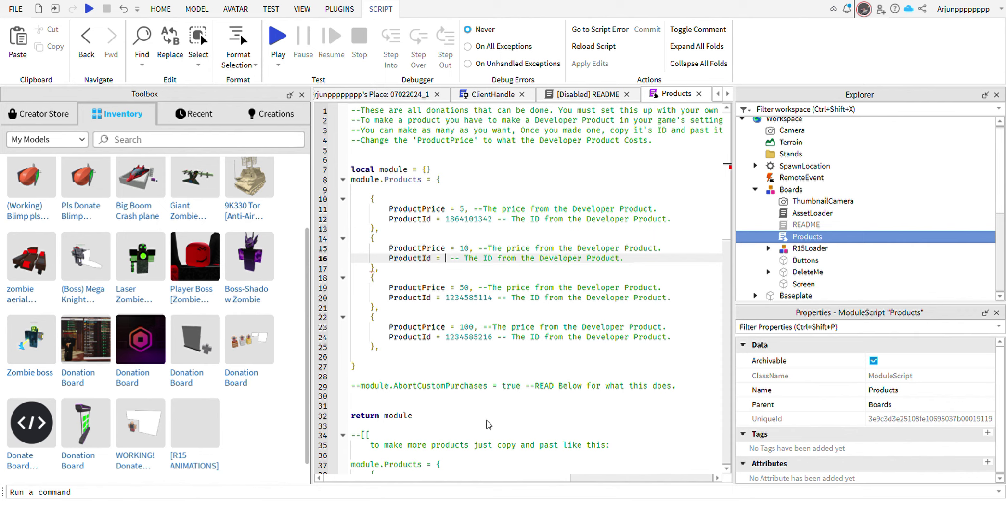
key("ctrl+v")
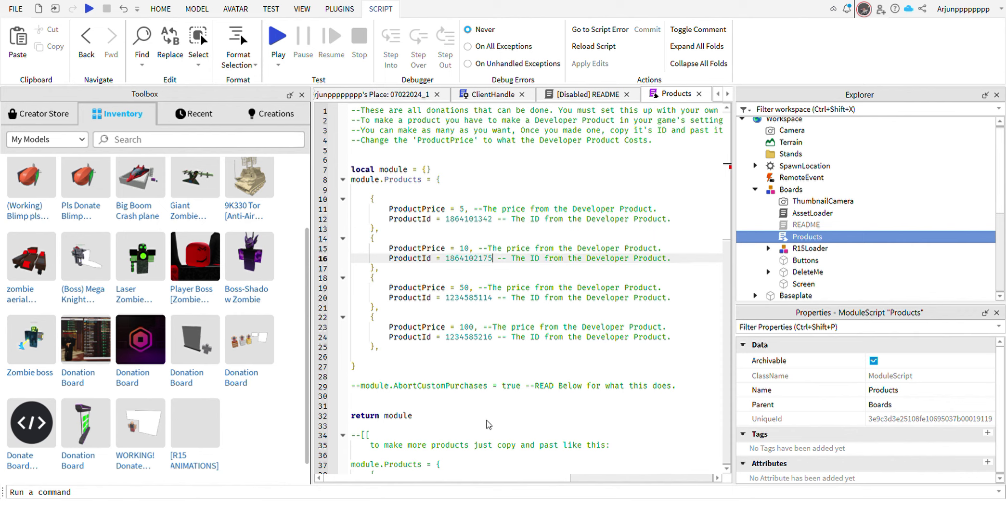
left_click(494, 301)
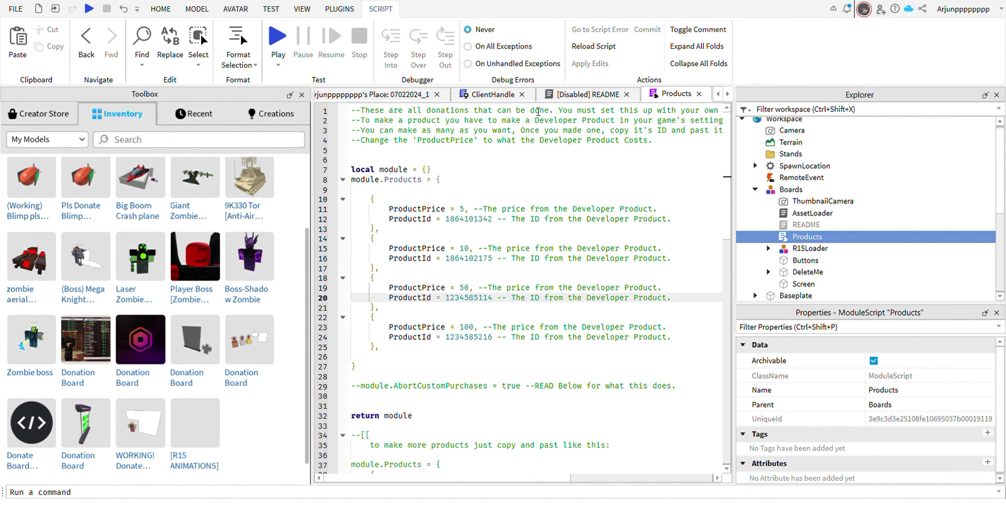
left_click(410, 95)
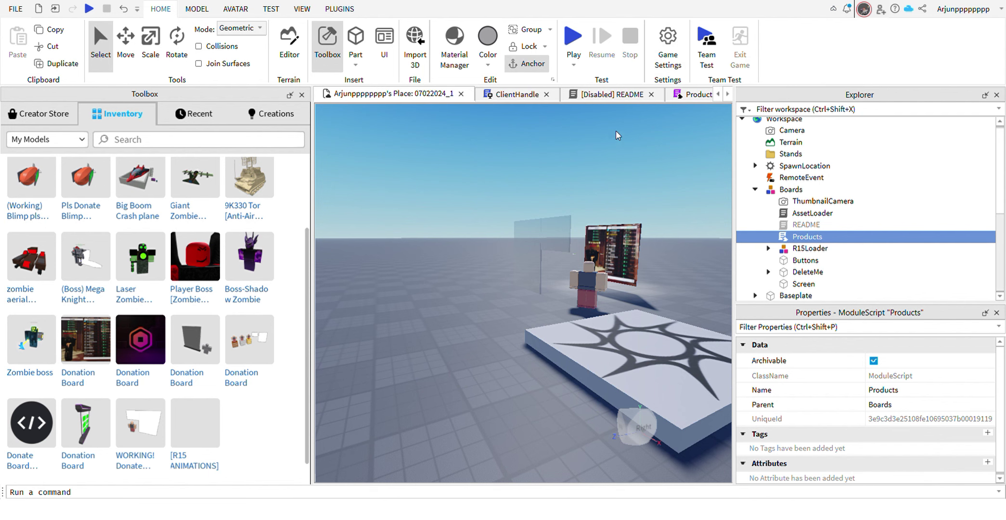
left_click(688, 94)
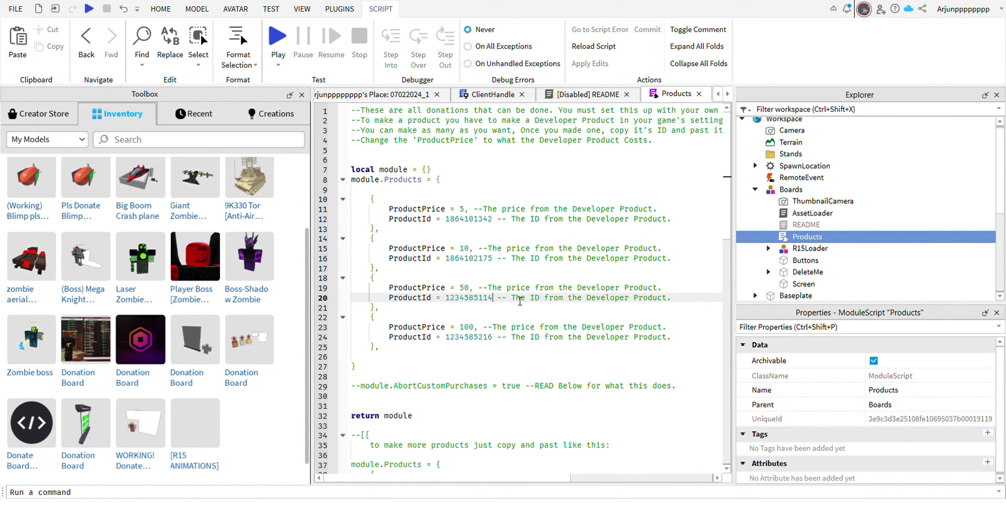
key("BackSpace")
key("BackSpace")
key("BackSpace")
key("BackSpace")
key("BackSpace")
key("BackSpace")
key("BackSpace")
key("BackSpace")
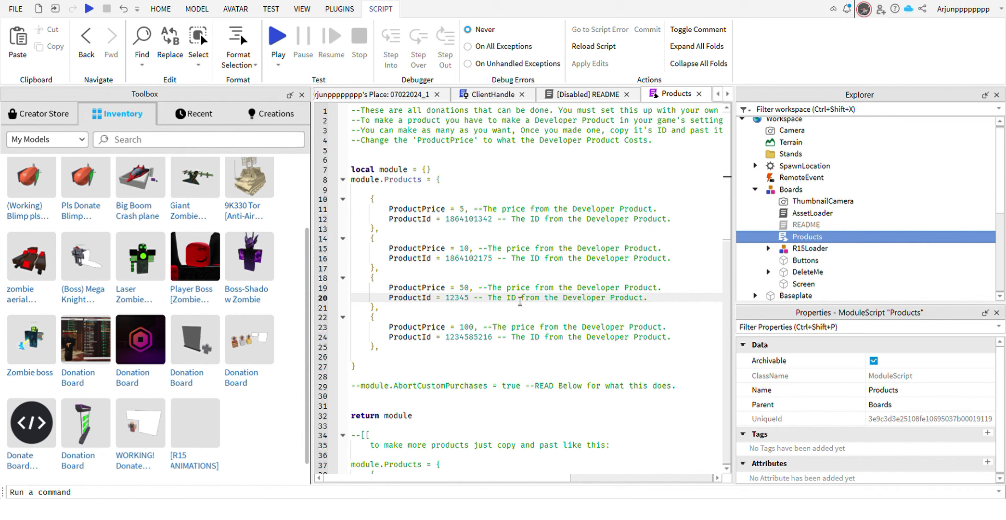
key("BackSpace")
key("BackSpace")
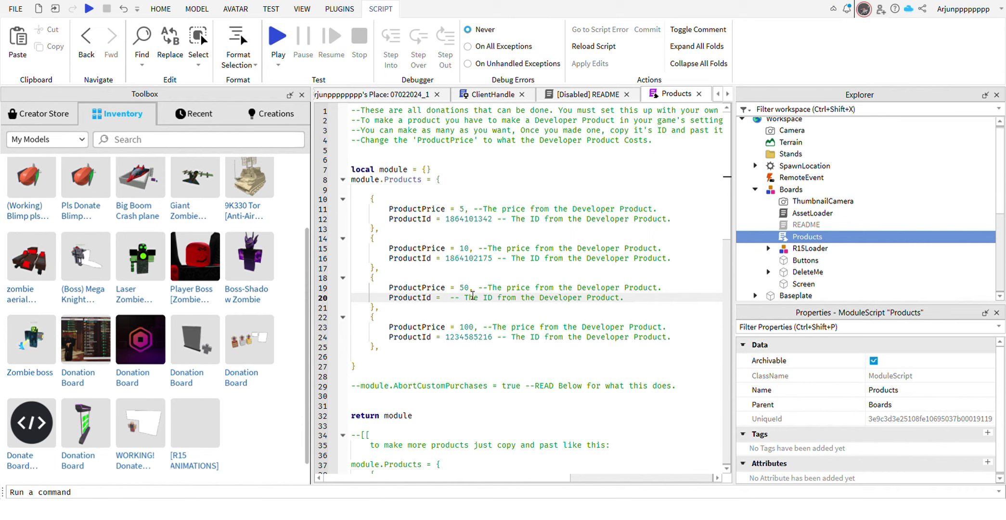
left_click(474, 289)
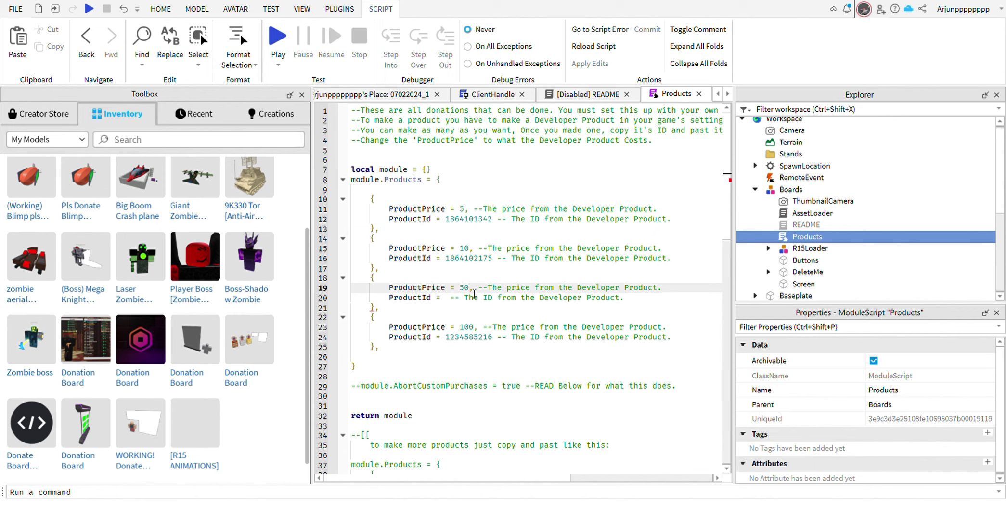
key("BackSpace")
key("BackSpace")
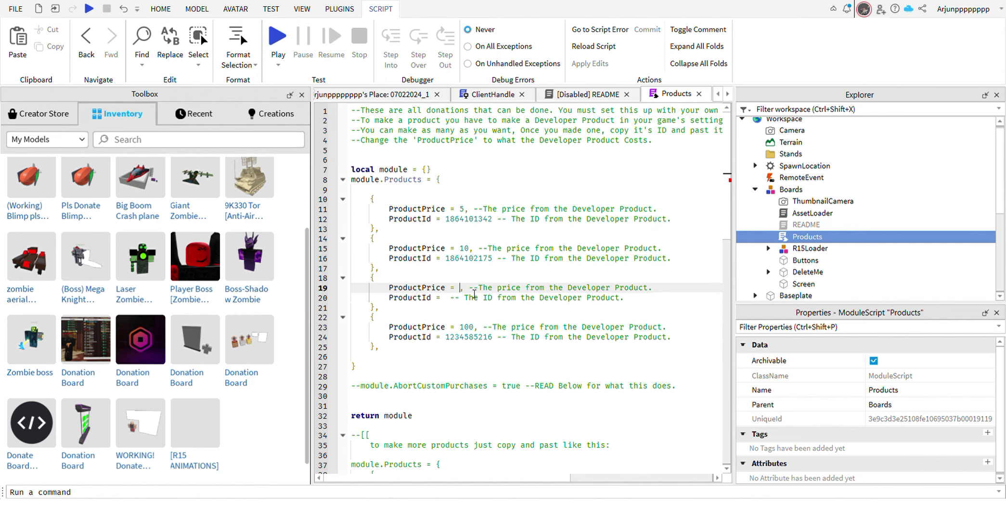
type("15")
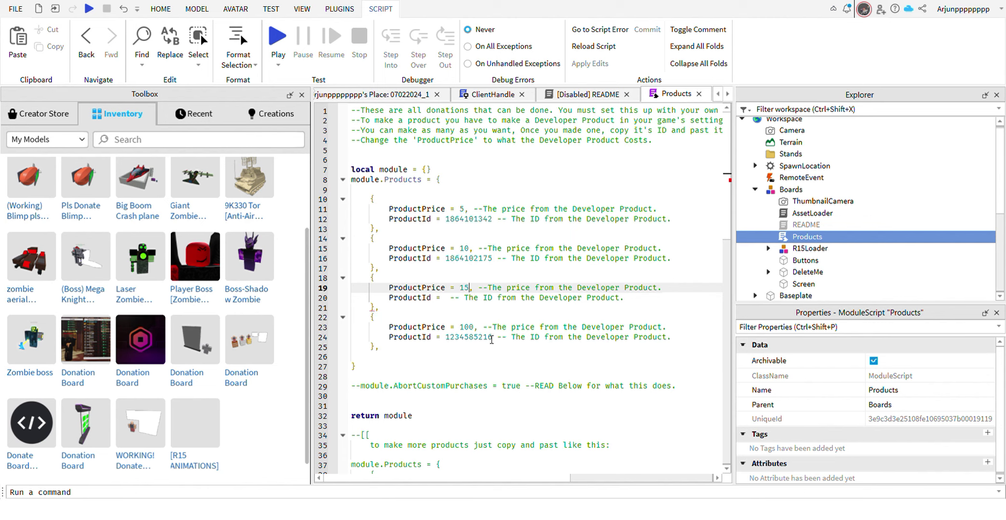
left_click(441, 299)
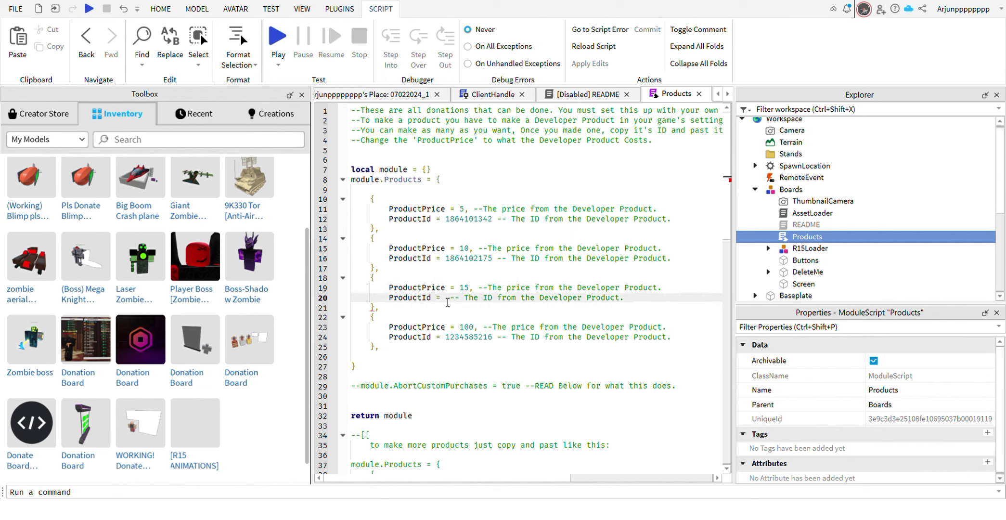
left_click(454, 304)
key("ctrl+v")
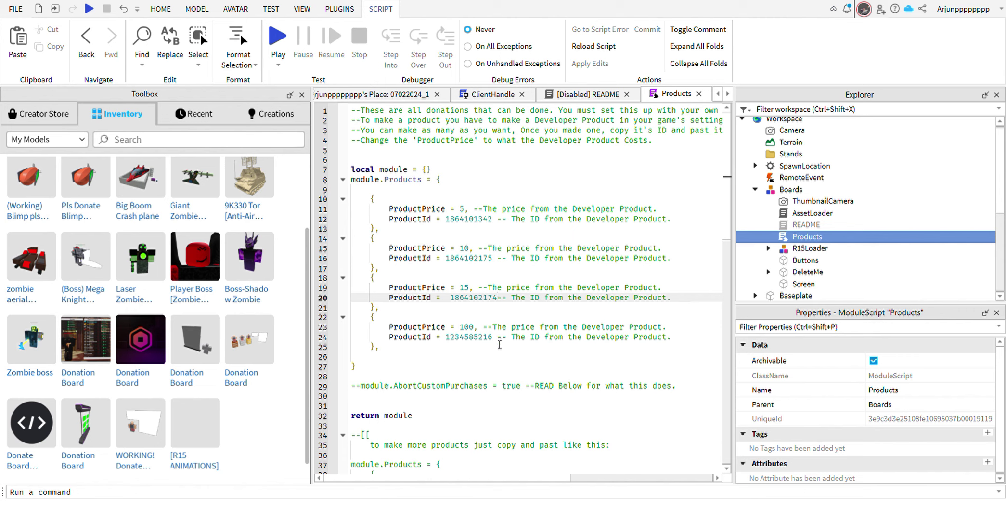
left_click(493, 344)
key("BackSpace")
key("BackSpace")
key("BackSpace")
key("BackSpace")
key("BackSpace")
key("BackSpace")
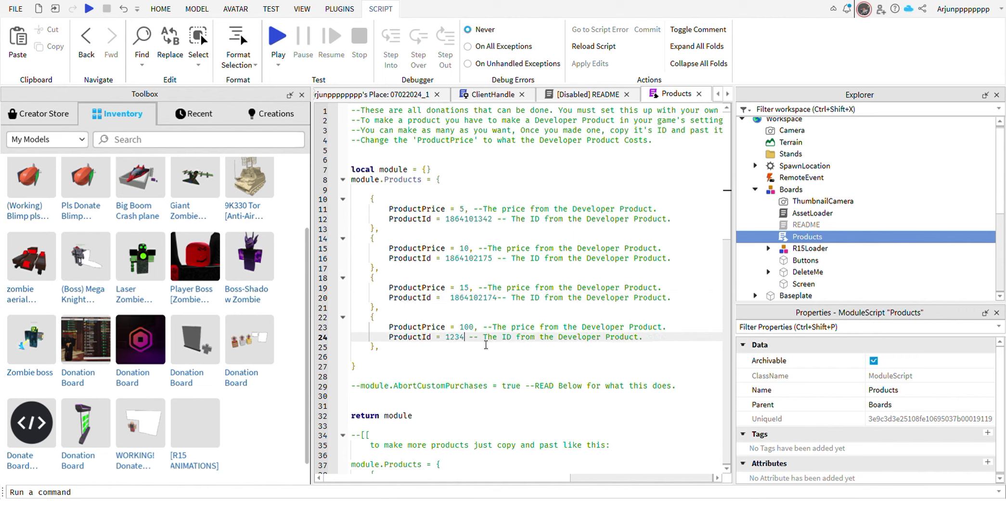
key("BackSpace")
key("BackSpace")
key("BackSpace")
key("BackSpace")
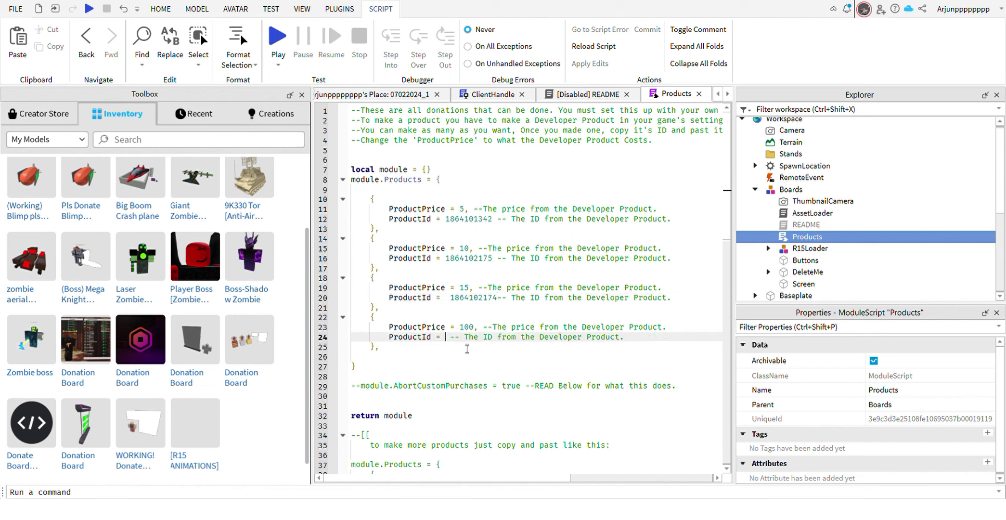
left_click(476, 331)
key("BackSpace")
key("BackSpace")
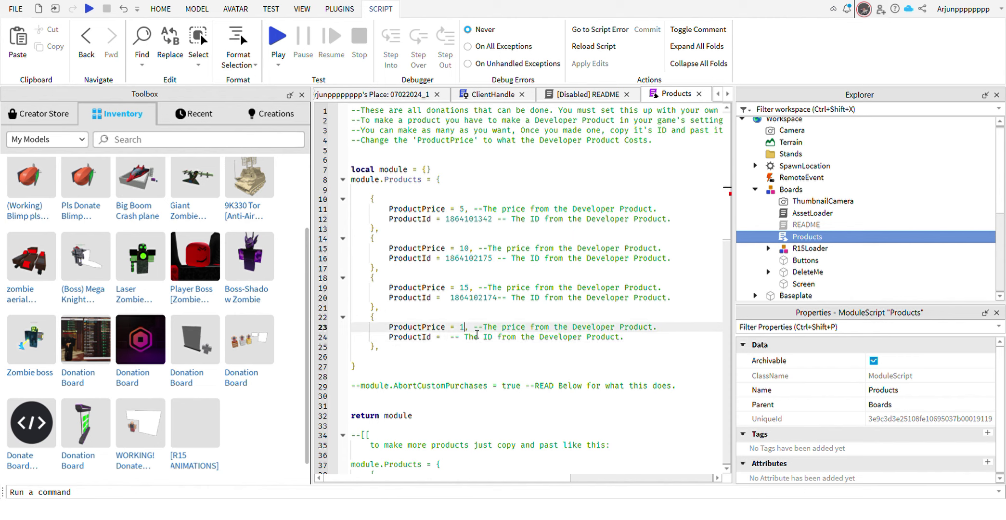
key("BackSpace")
type("1000")
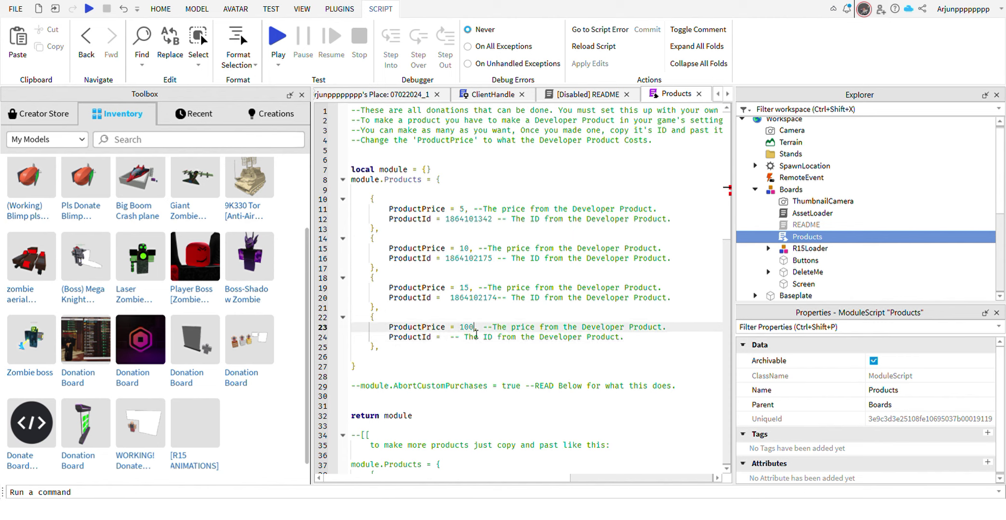
left_click(452, 339)
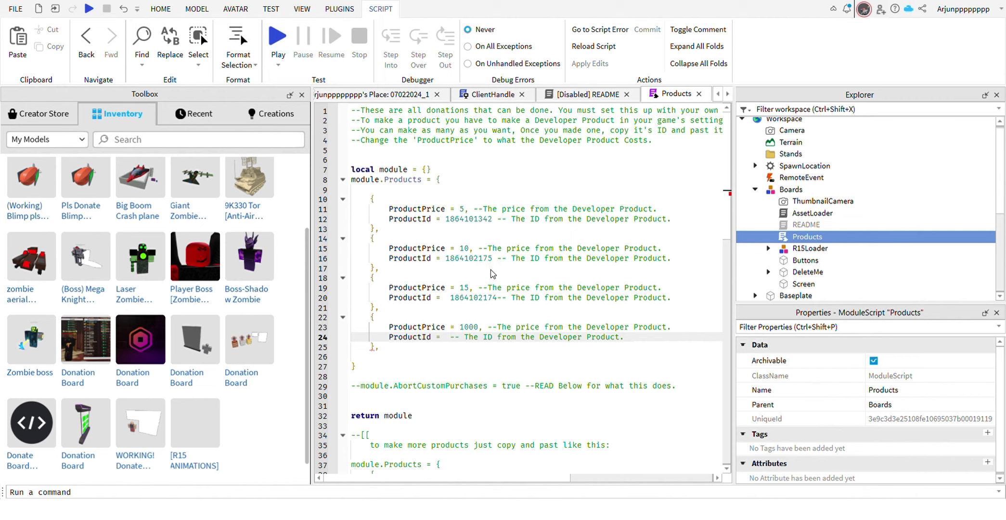
key("ctrl+v")
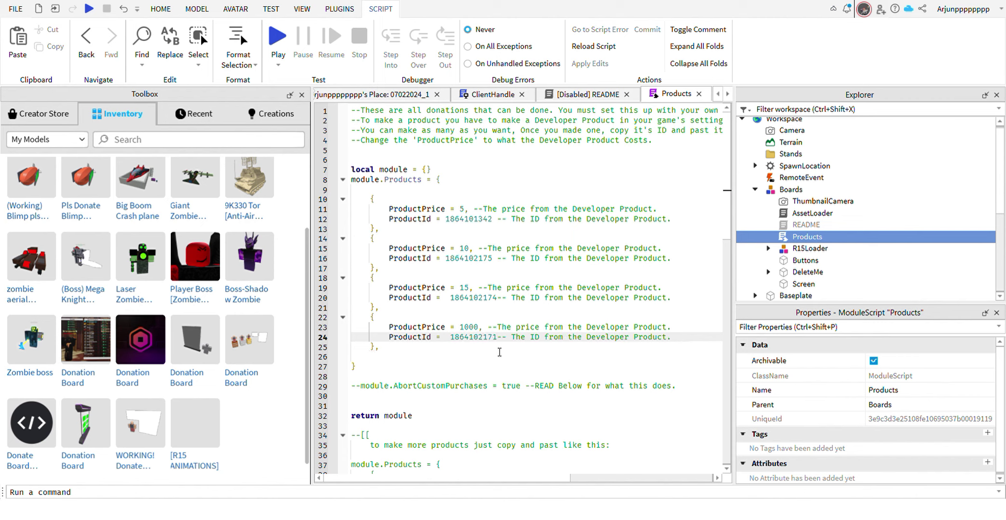
left_click(515, 379)
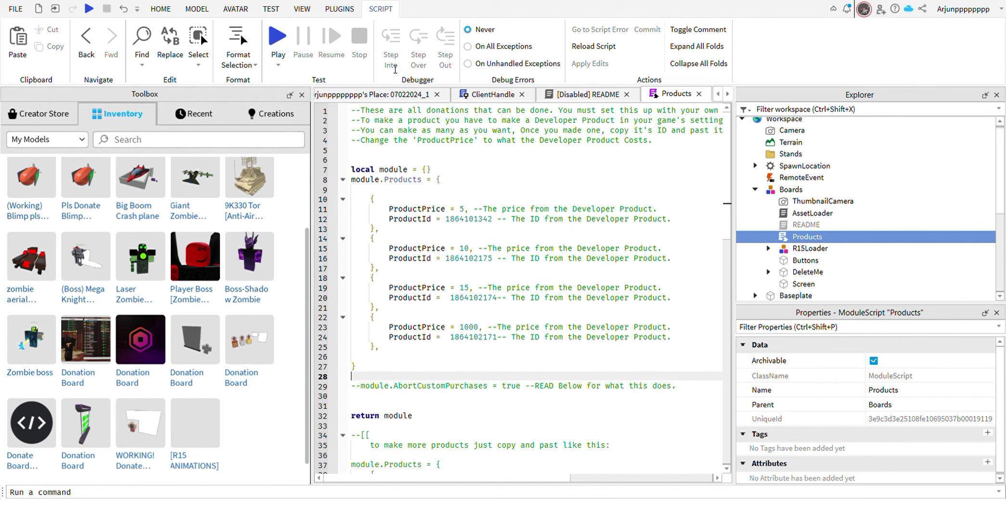
Playtest the place, walk the avatar over to the donation board to inspect it, and stop the test.
left_click(405, 96)
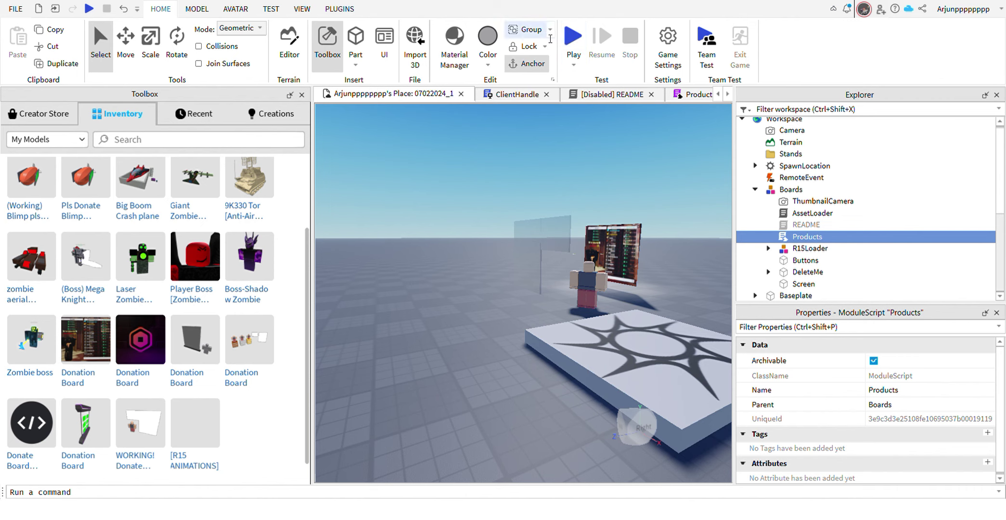
left_click(574, 44)
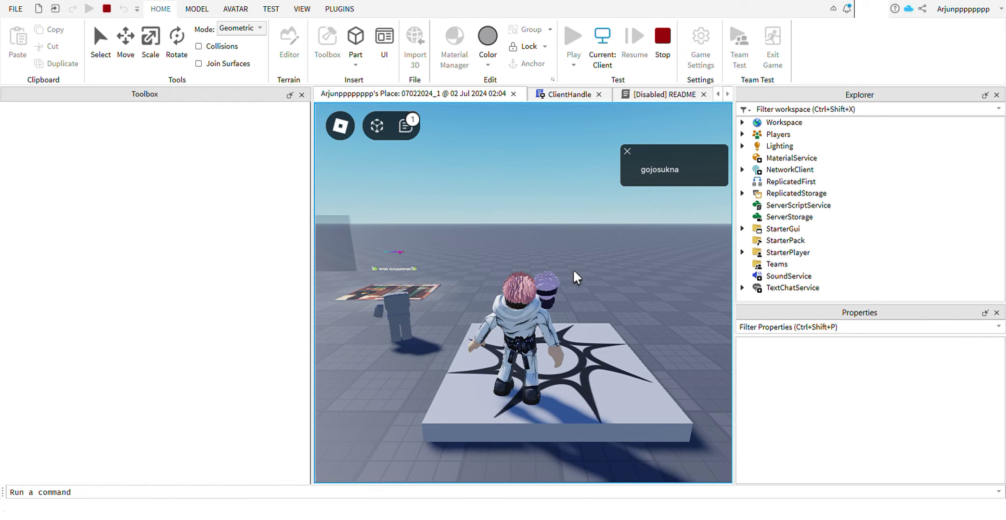
right_click_drag(573, 271, 566, 275)
key("Left")
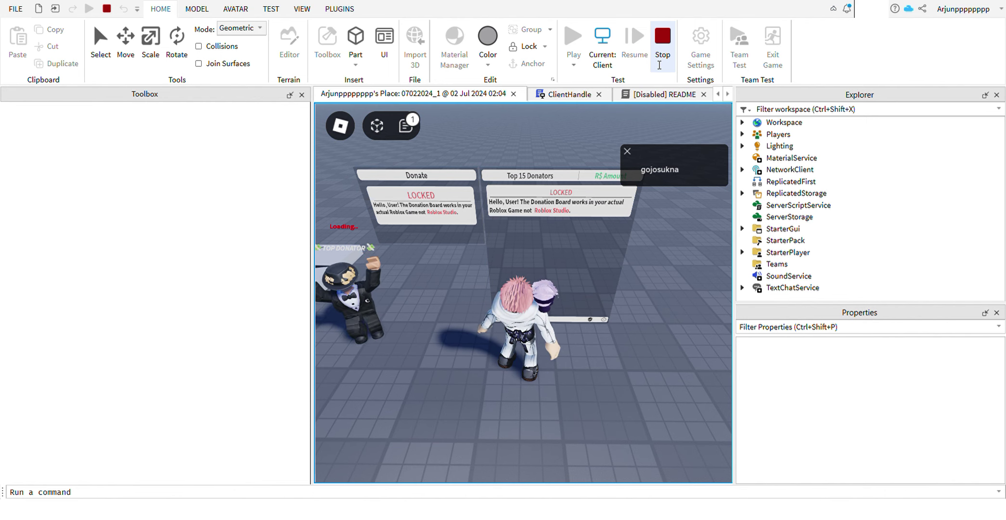
left_click(671, 48)
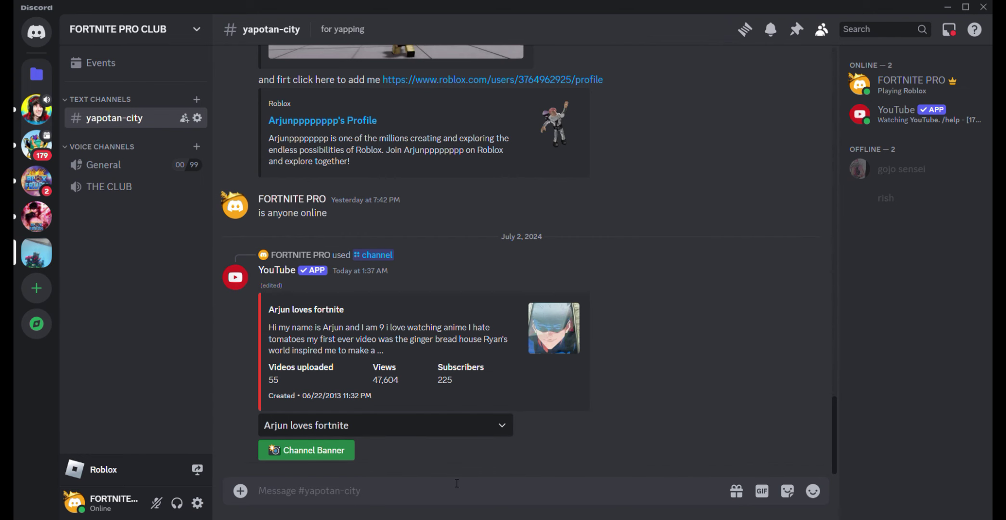
Switch to Discord and look through the yapotan-city channel's posts, including the tournament invitation and its Roblox links.
mouse_move(597, 300)
scroll(473, 194, "up", 7)
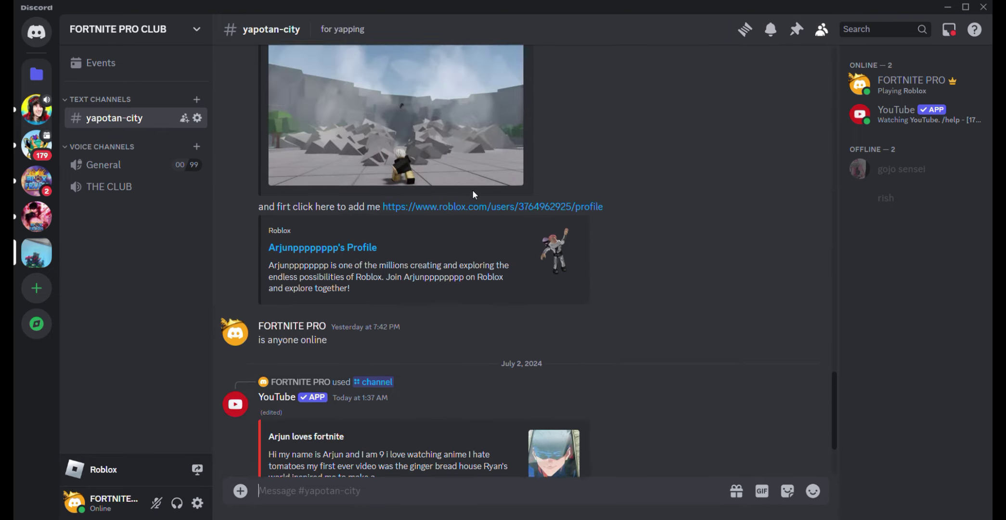
scroll(472, 194, "up", 5)
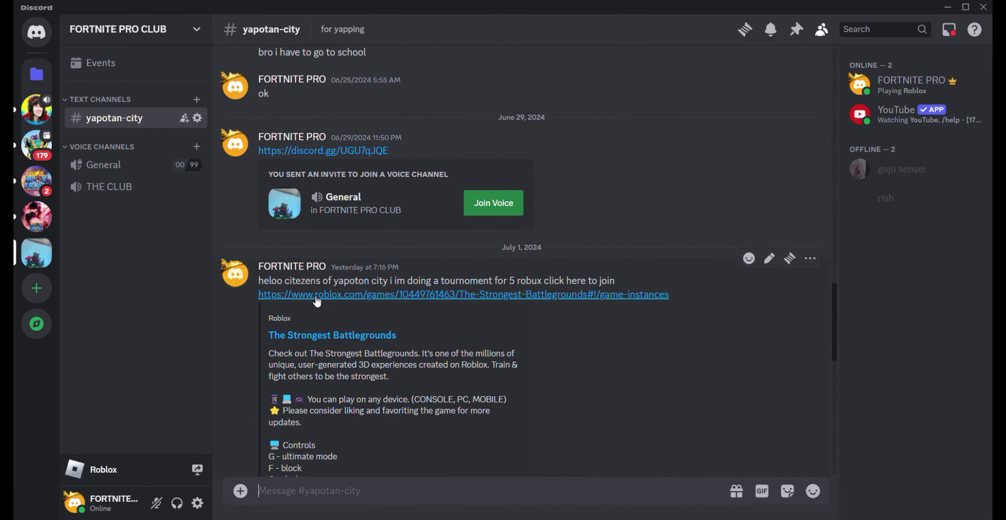
scroll(543, 301, "down", 6)
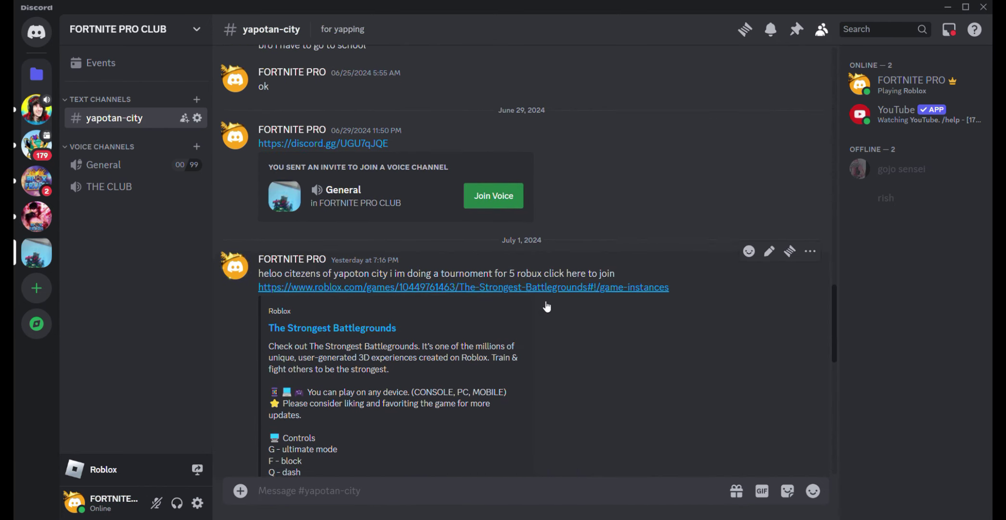
scroll(544, 302, "down", 1)
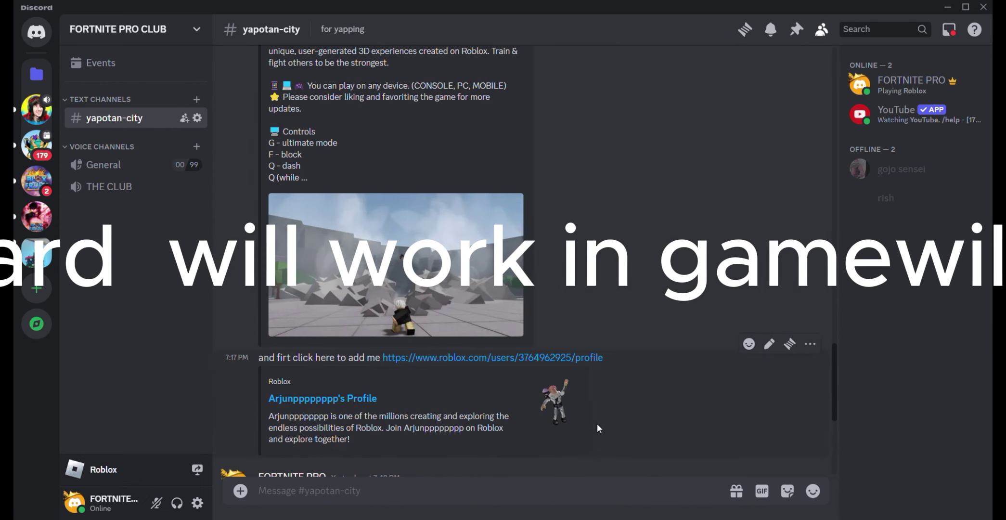
scroll(502, 346, "up", 2)
scroll(502, 346, "up", 1)
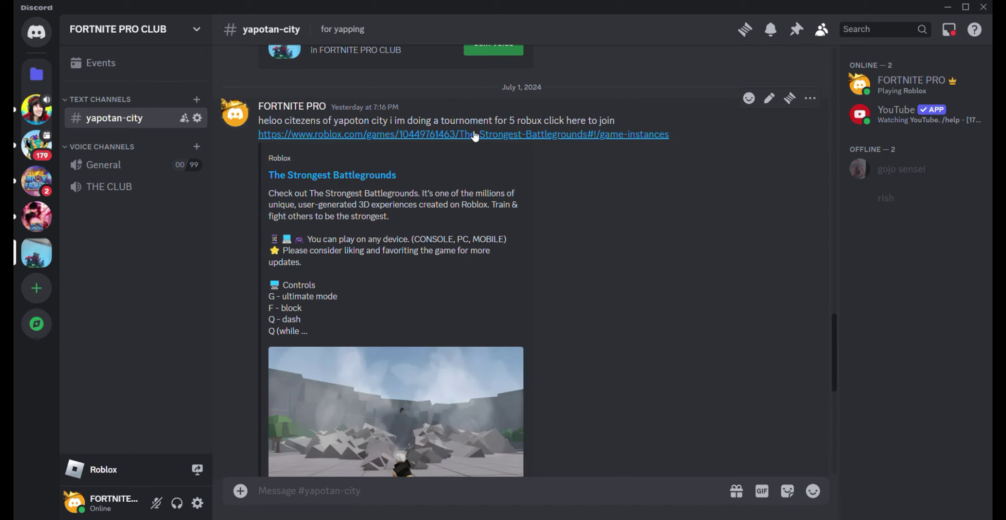
scroll(489, 308, "down", 5)
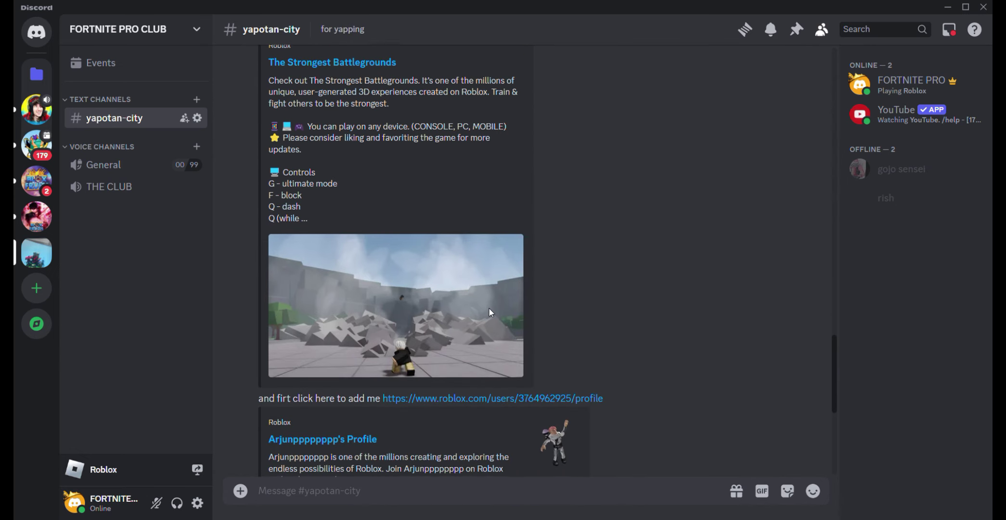